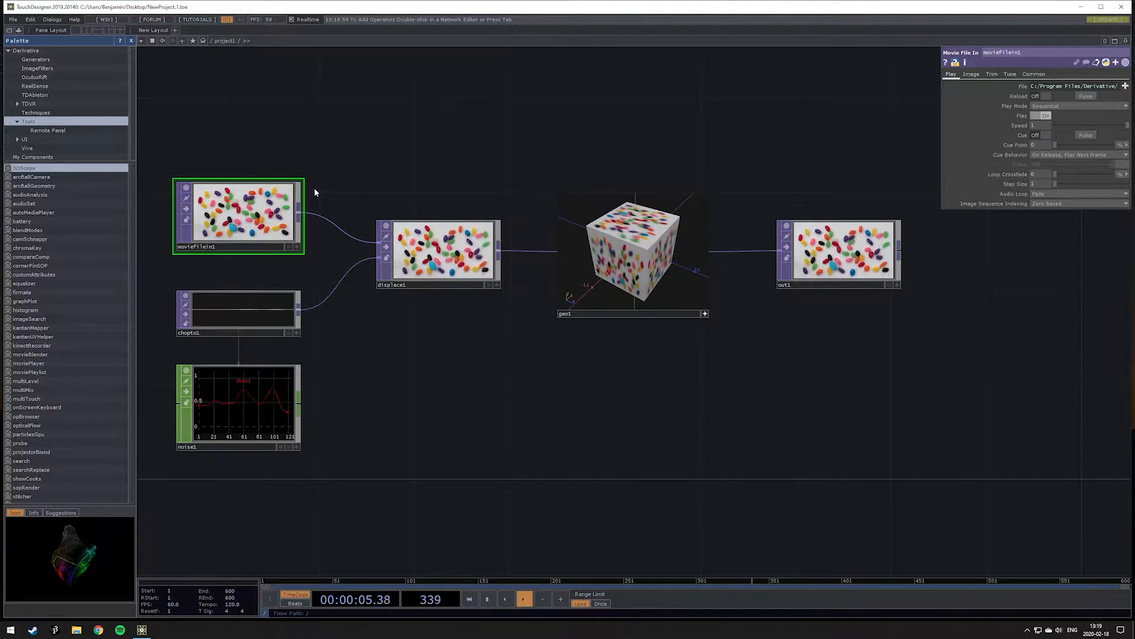
left_click_drag(299, 211, 445, 147)
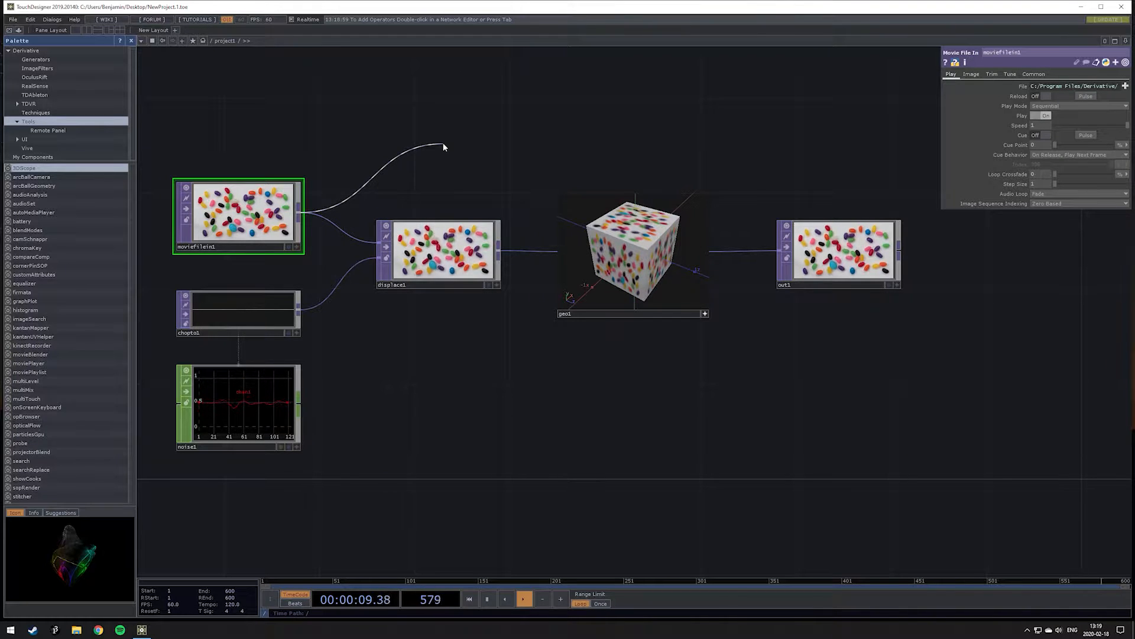
mouse_move(445, 143)
left_mouse_down()
mouse_move(683, 170)
mouse_move(739, 249)
mouse_move(458, 248)
mouse_move(532, 247)
mouse_move(429, 139)
left_mouse_up()
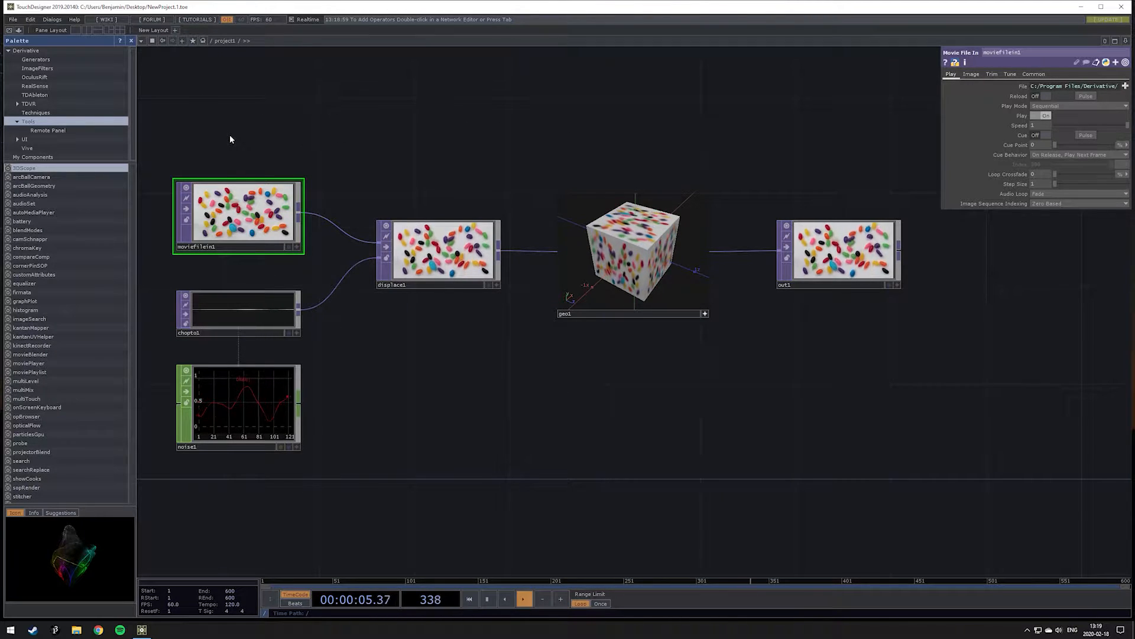
left_click_drag(230, 138, 329, 176)
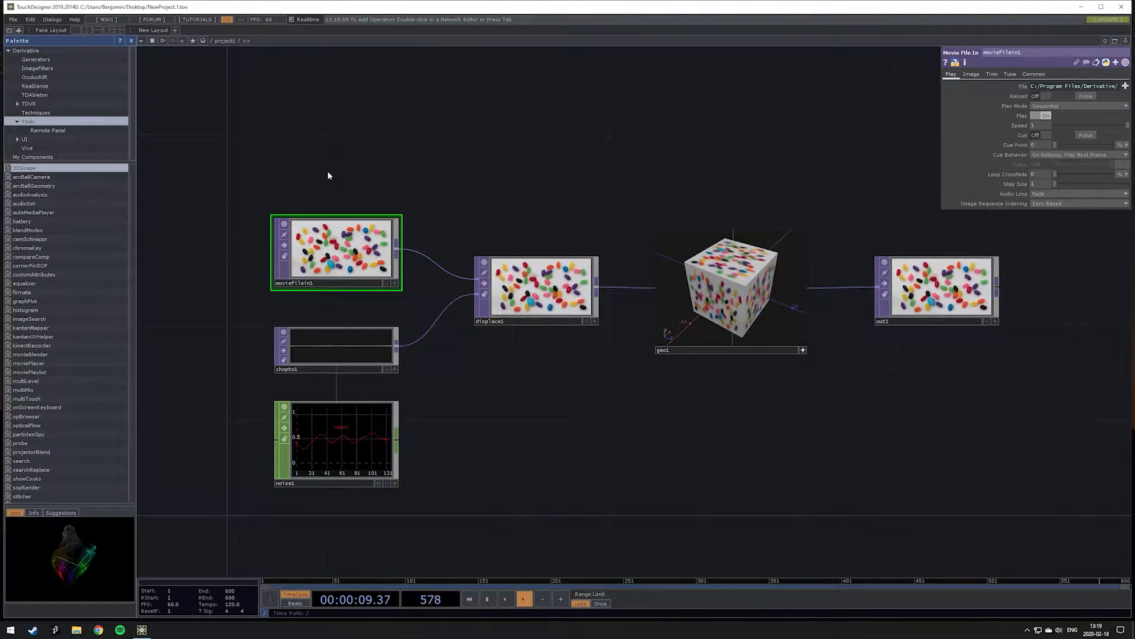
left_click_drag(252, 134, 598, 468)
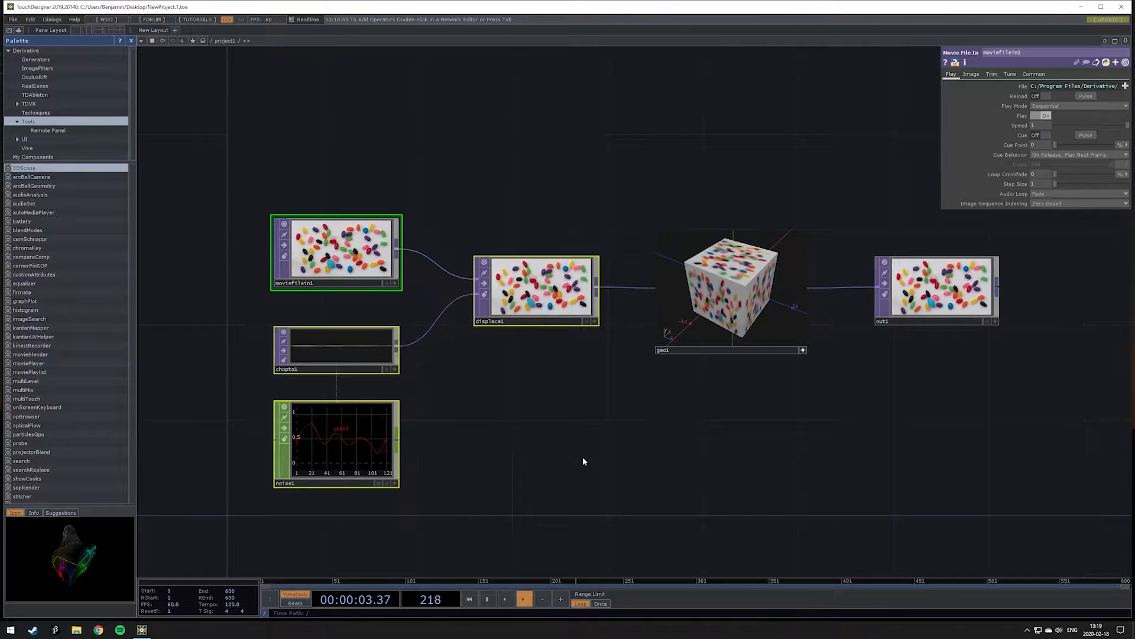
Examine the parameters of the Displace and Movie File In operators, and toggle the parameter display off and on
left_click(516, 281)
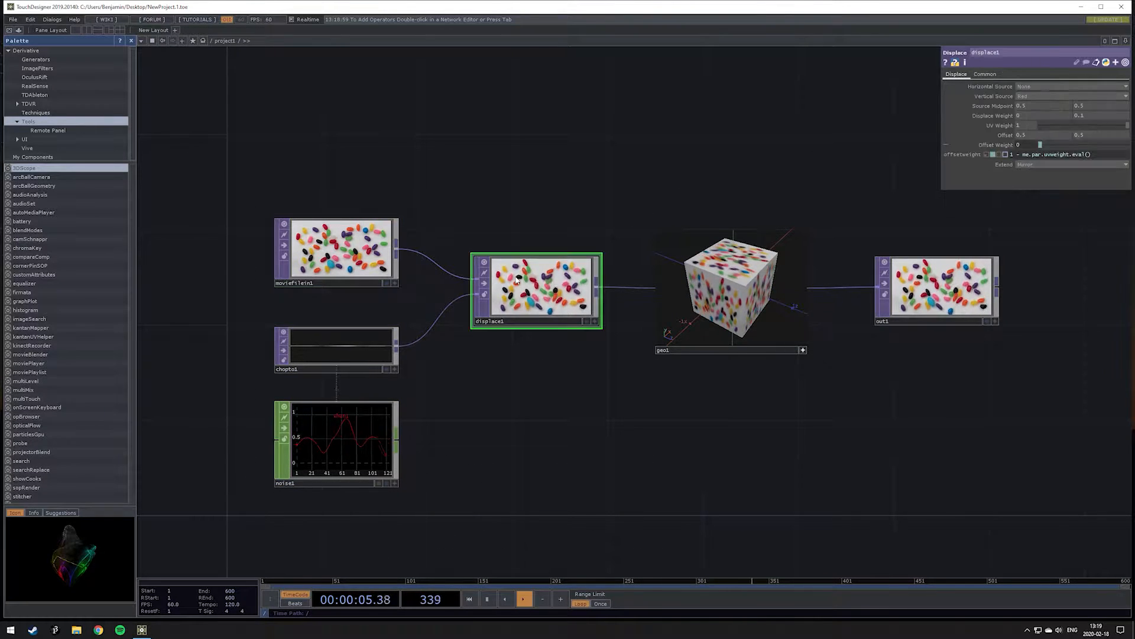
mouse_move(352, 240)
left_mouse_down()
mouse_move(353, 135)
mouse_move(352, 230)
left_mouse_up()
left_click(352, 230)
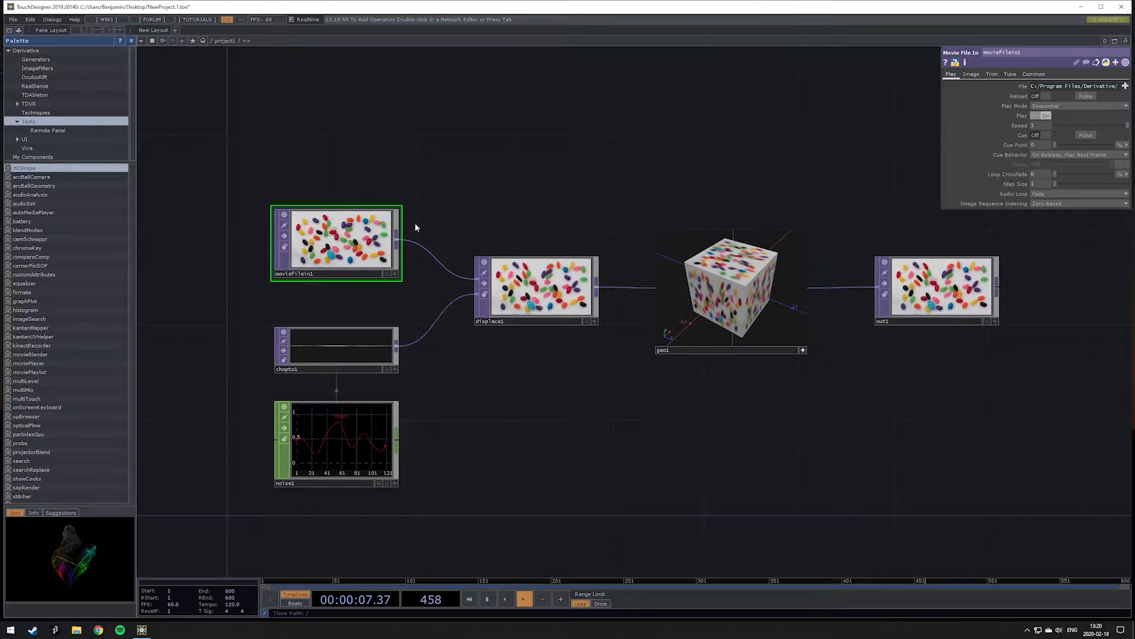
left_click(559, 280)
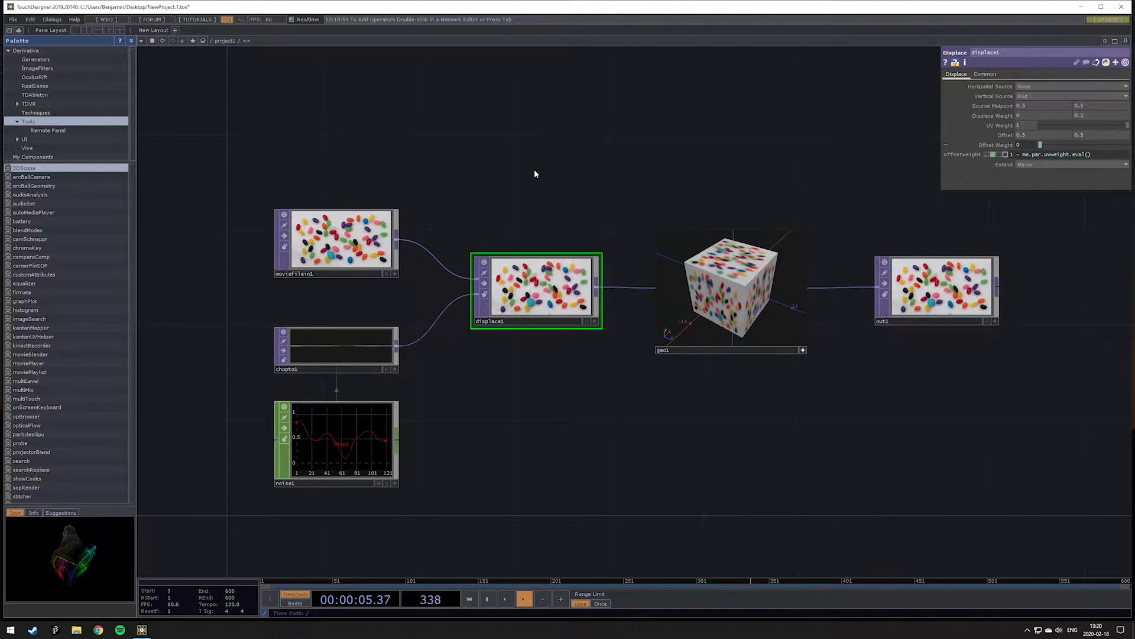
key("p")
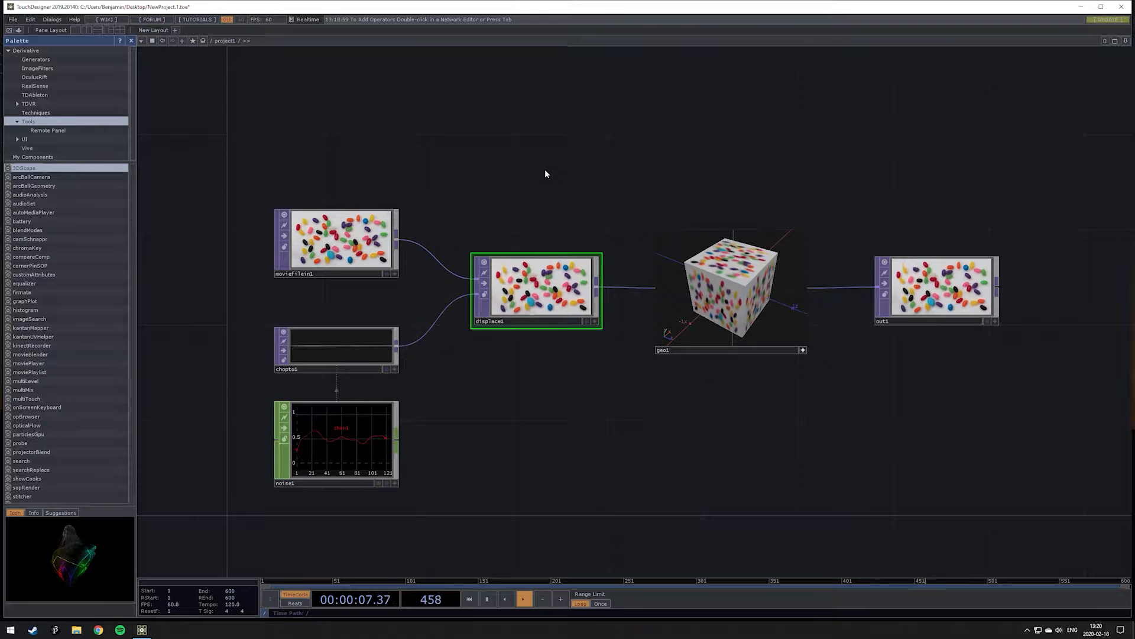
key("p")
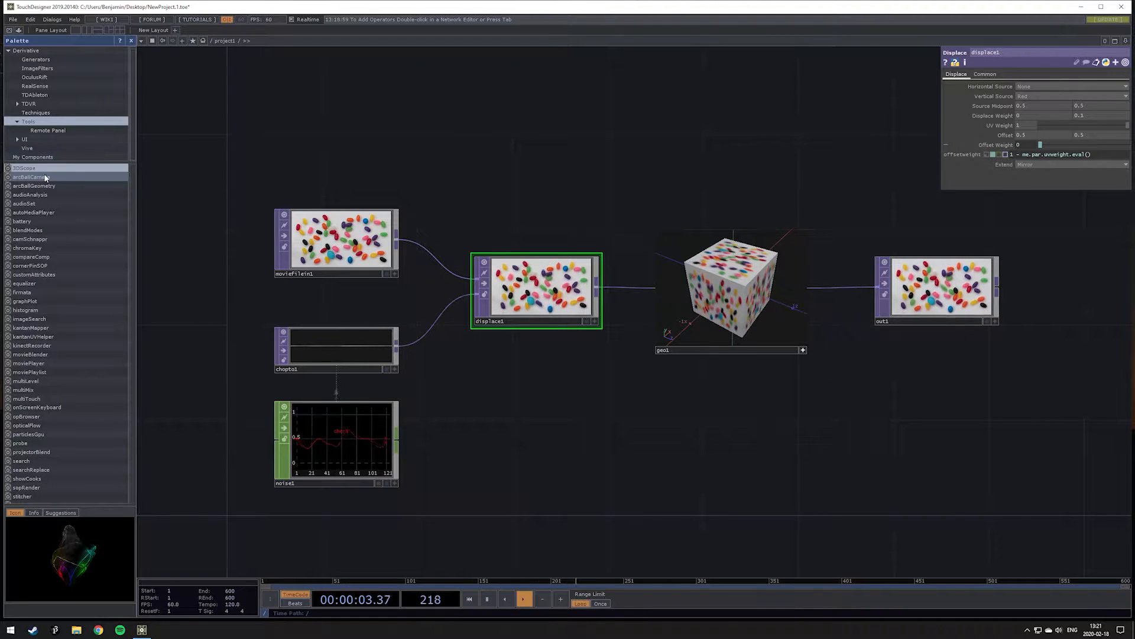
Browse the Palette's ImageFilters and My Components categories and close the Palette
right_click(92, 187)
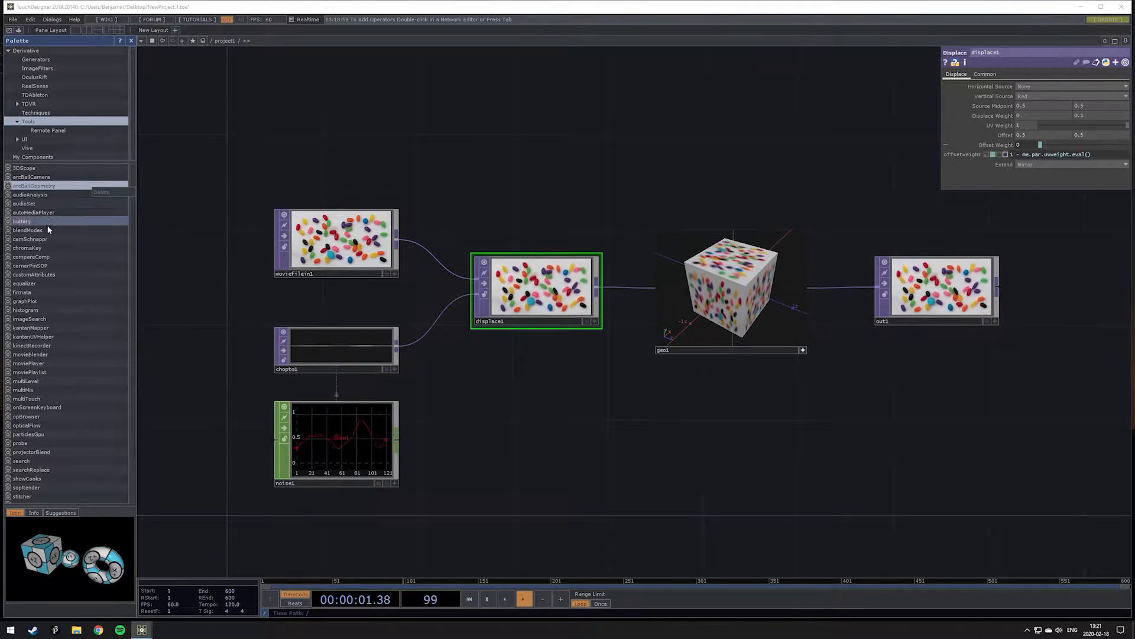
left_click(47, 68)
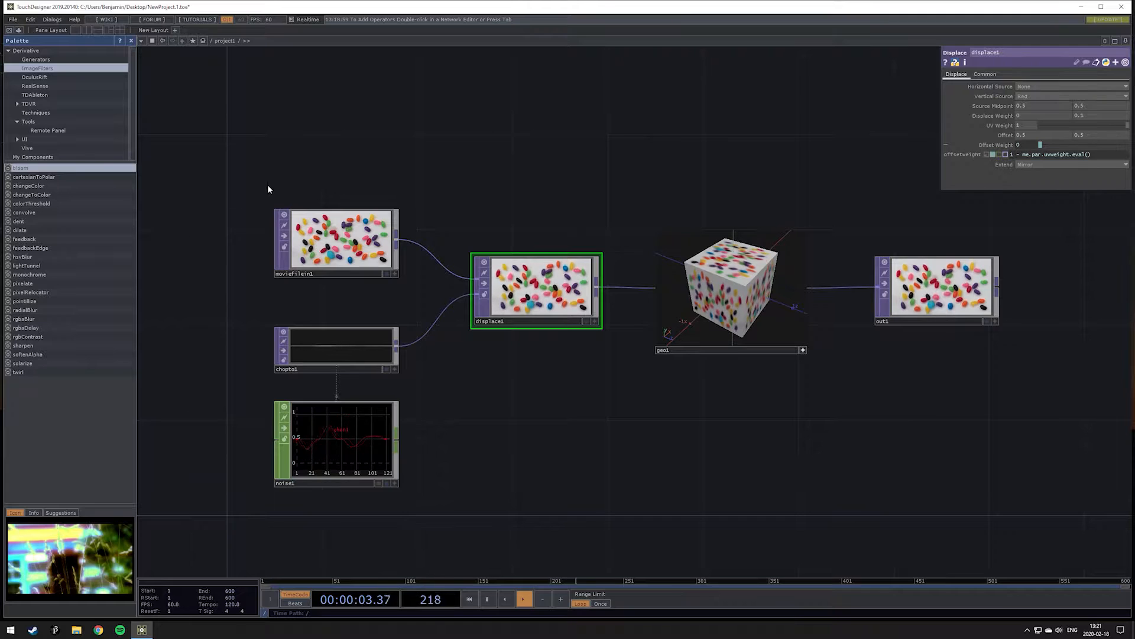
left_click_drag(246, 172, 408, 182)
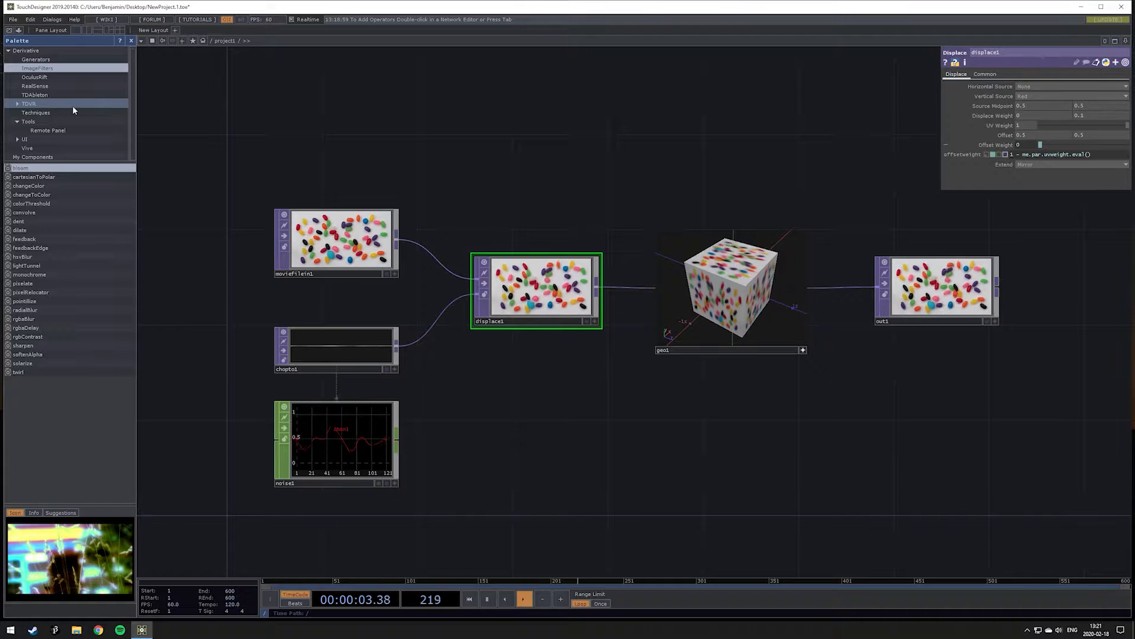
left_click(59, 157)
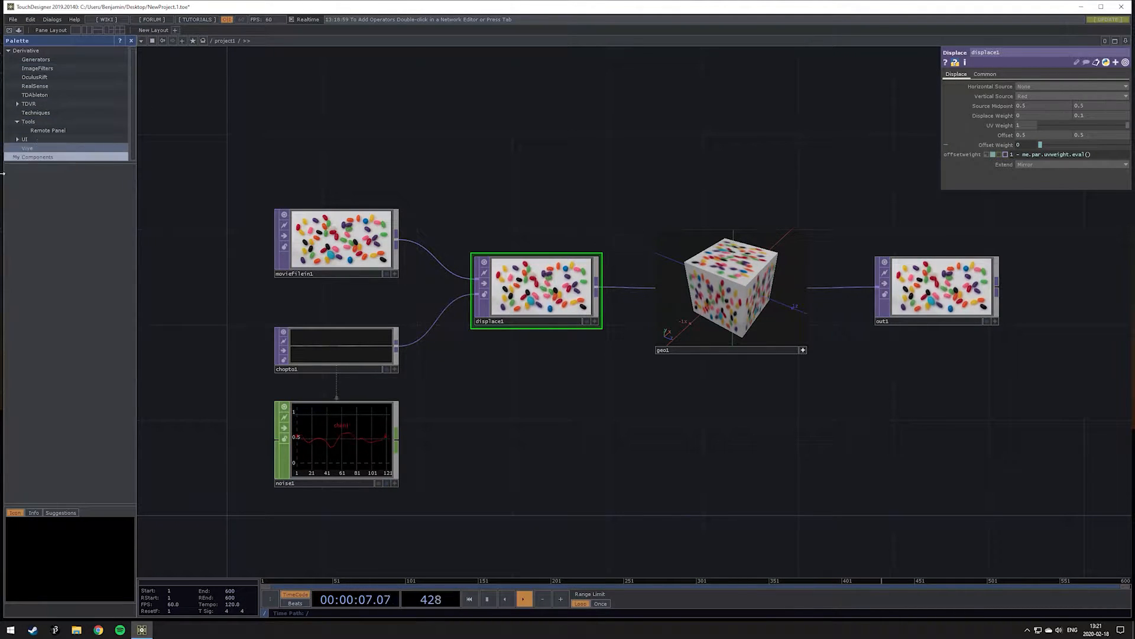
left_click(131, 40)
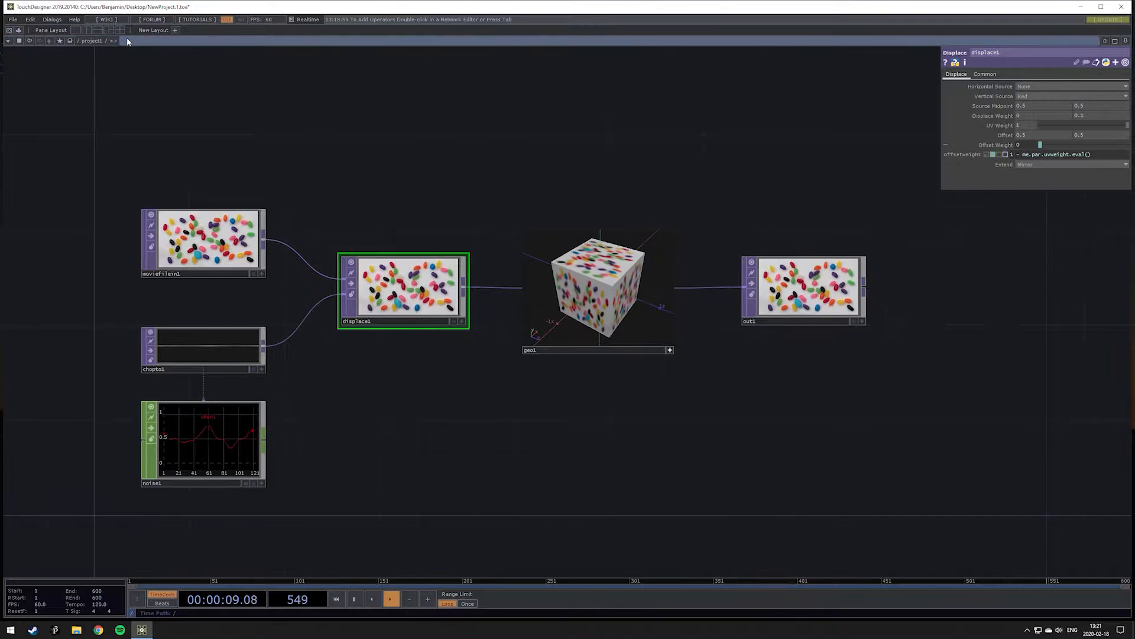
left_click(21, 32)
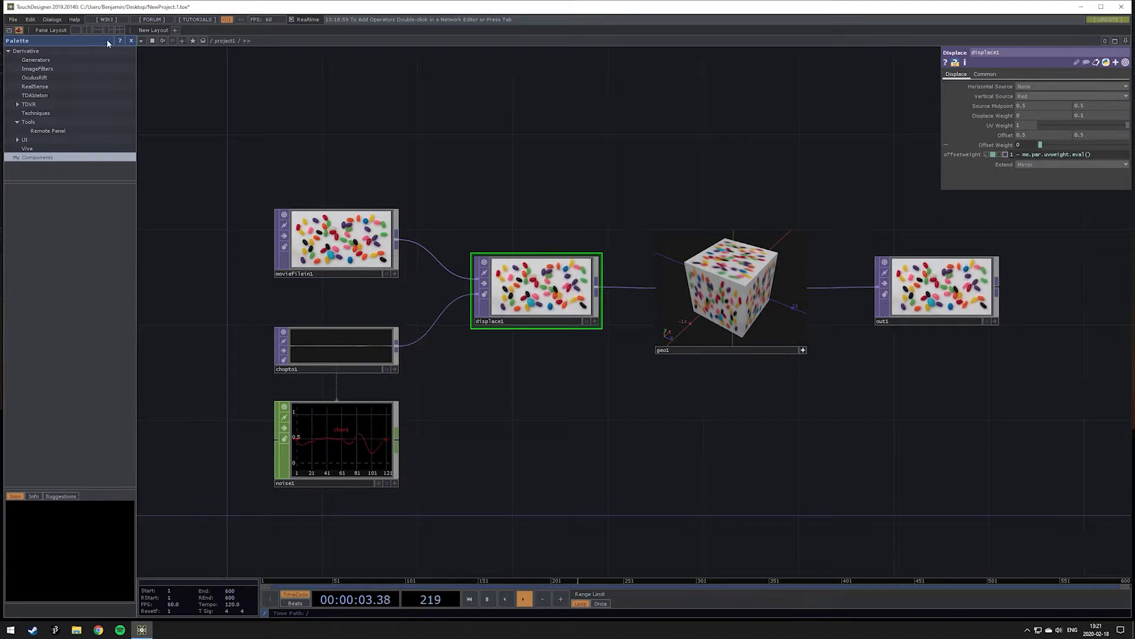
left_click(131, 41)
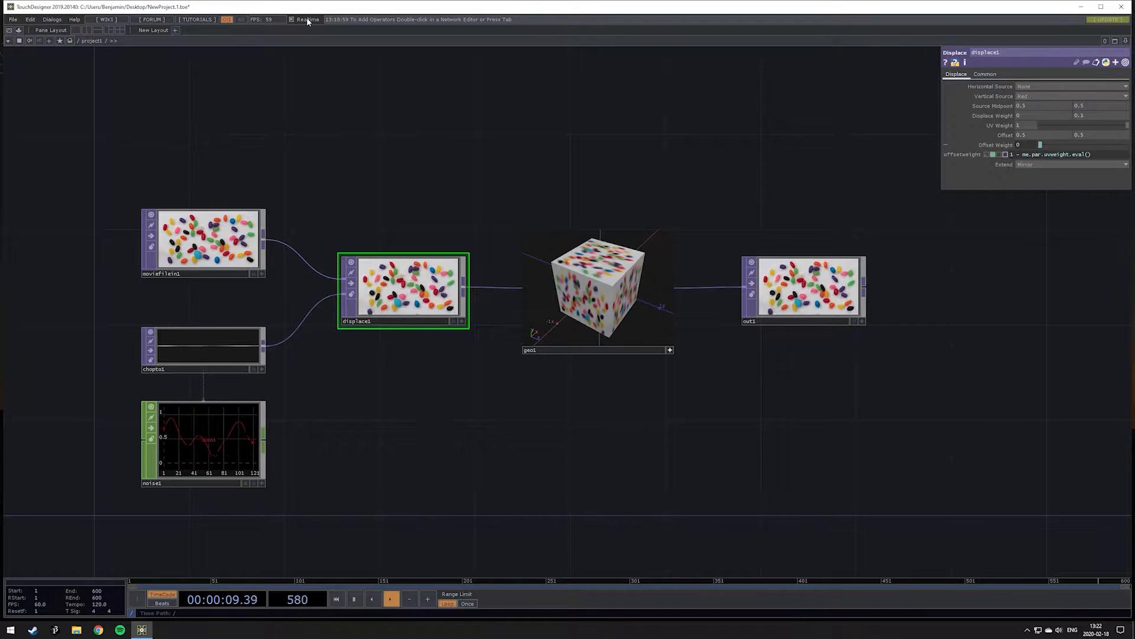
Pause the timeline playback, resume it, and pause it again
left_click(228, 20)
key("space")
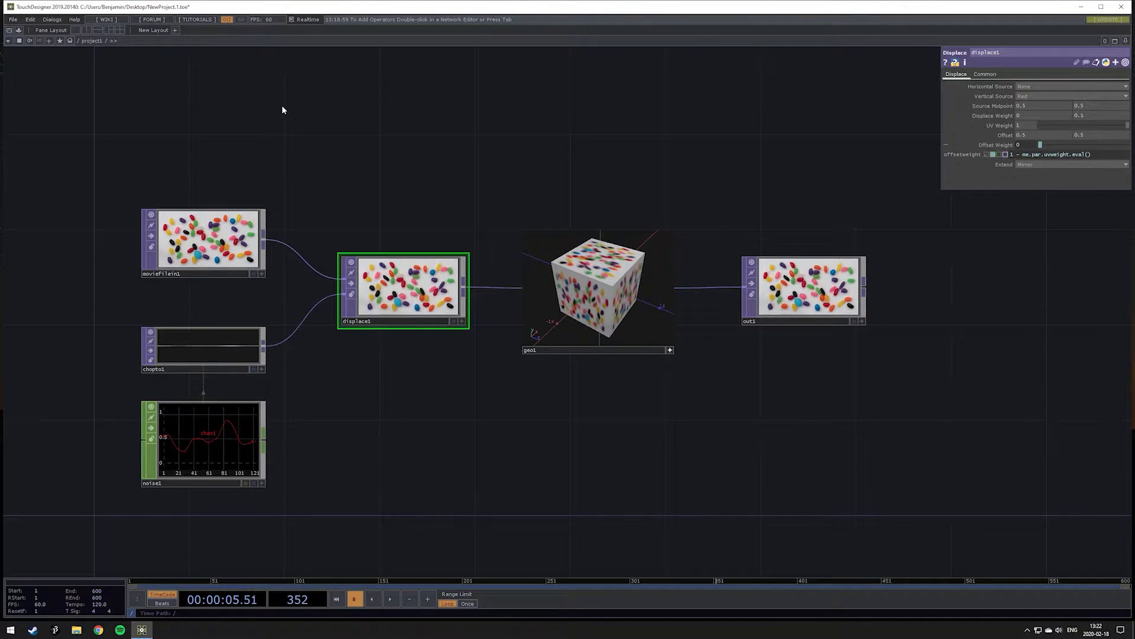
key("space")
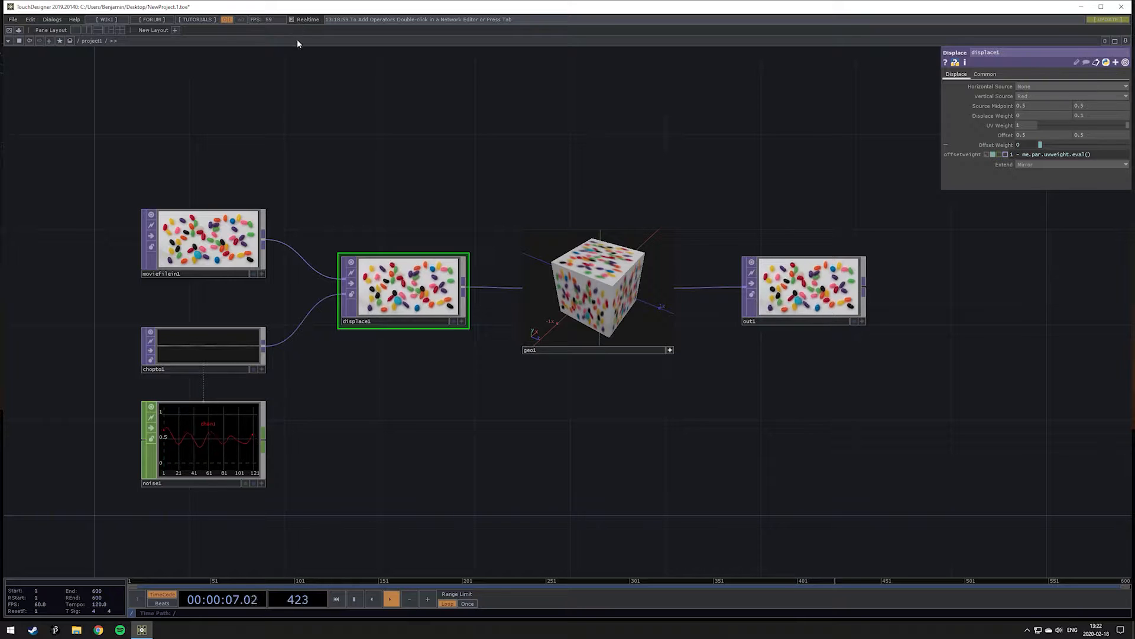
key("space")
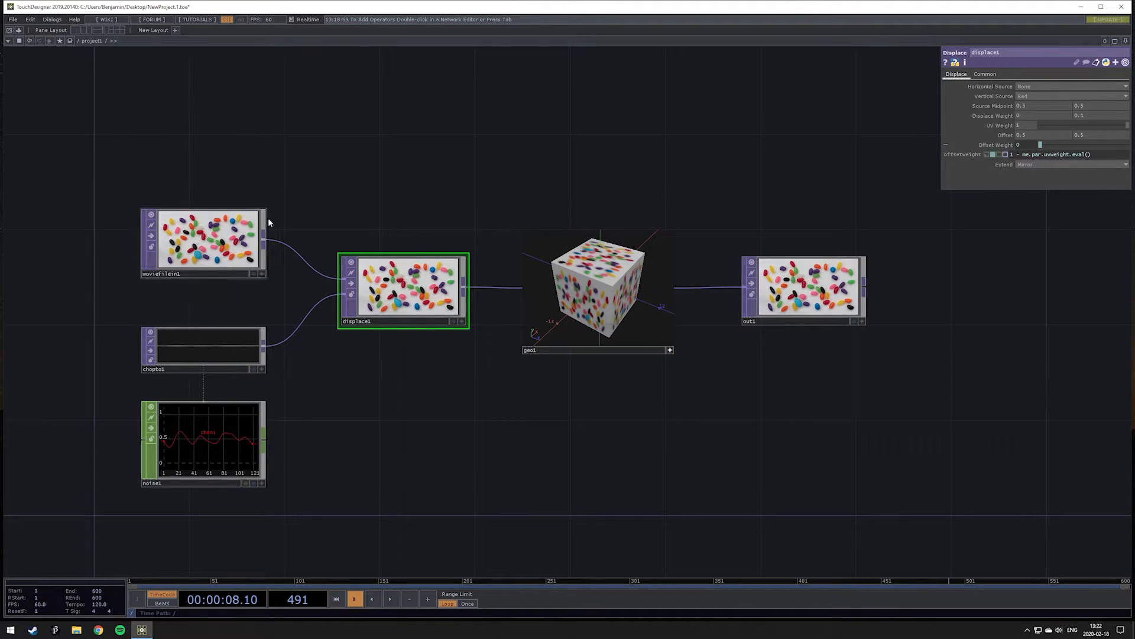
Delete all operators of the default network and resume the timeline playback
left_click_drag(201, 156, 906, 506)
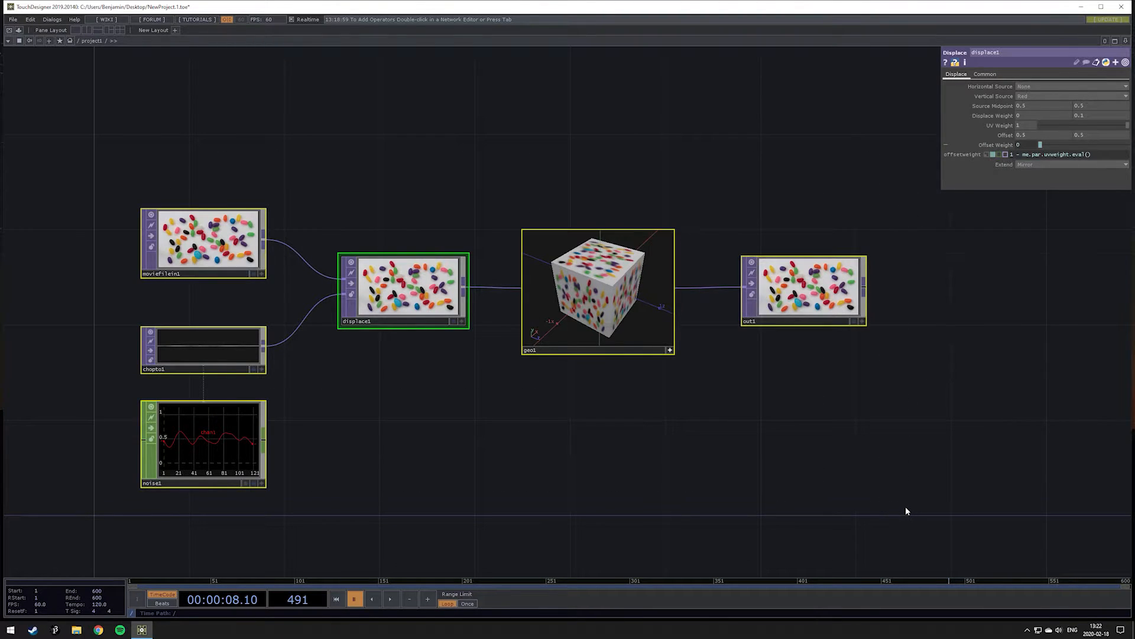
key("Delete")
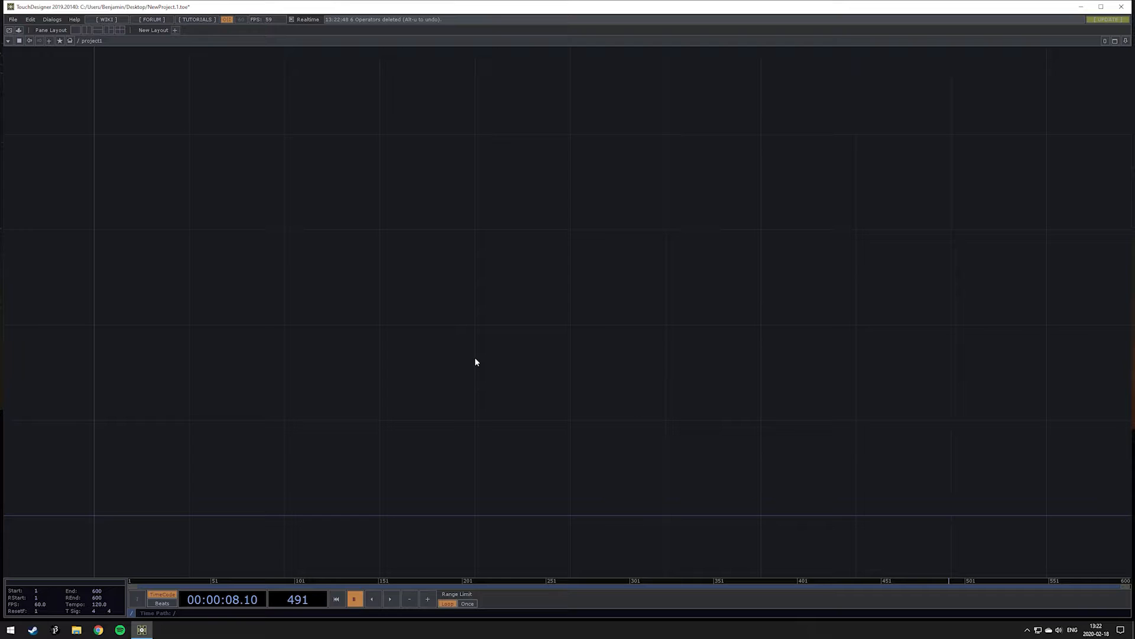
key("space")
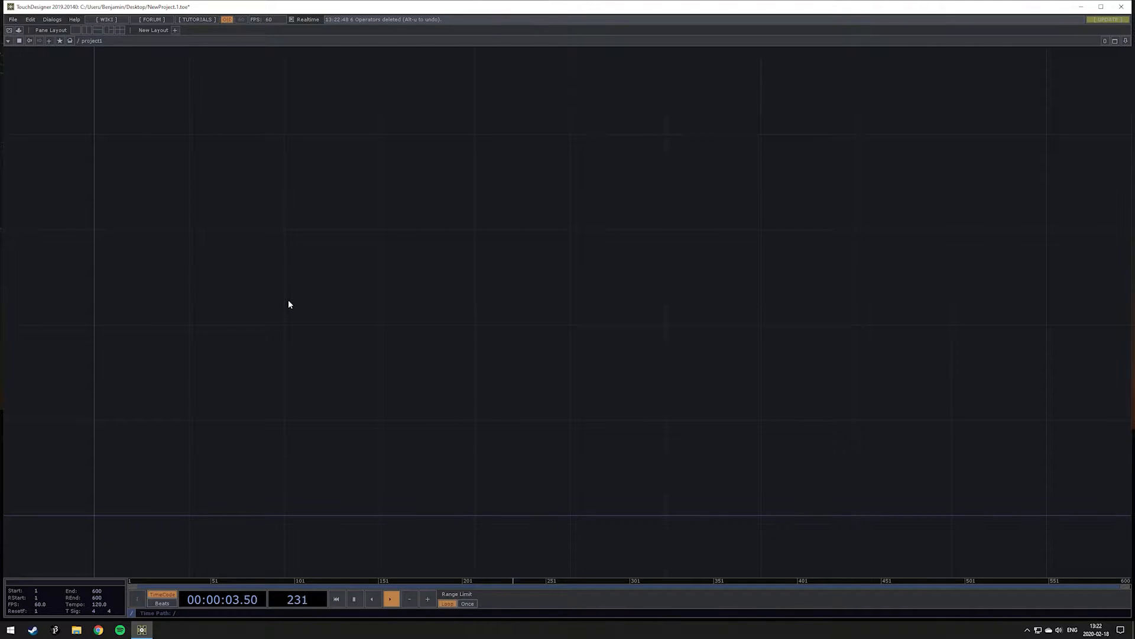
Look through the available COMP and TOP operator types
key("Tab")
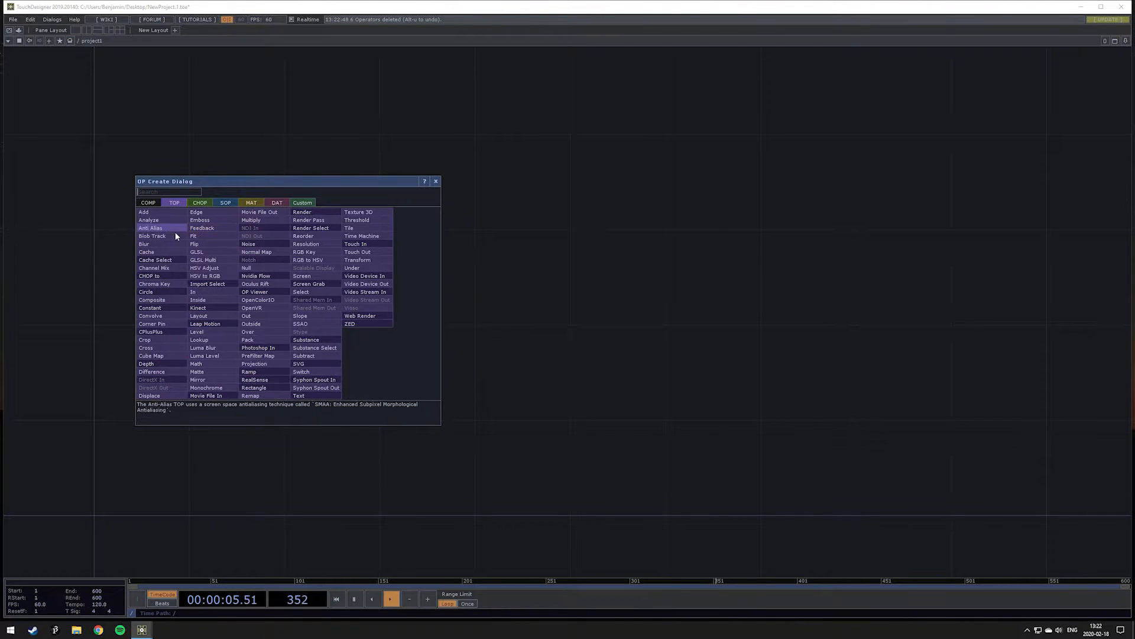
left_click(437, 182)
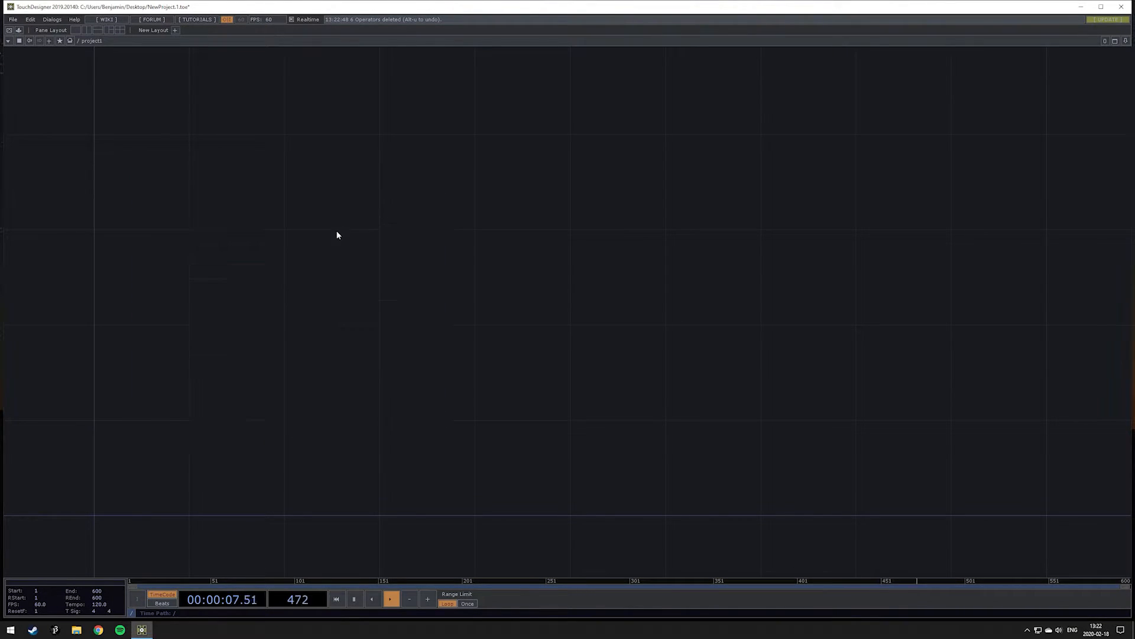
key("Tab")
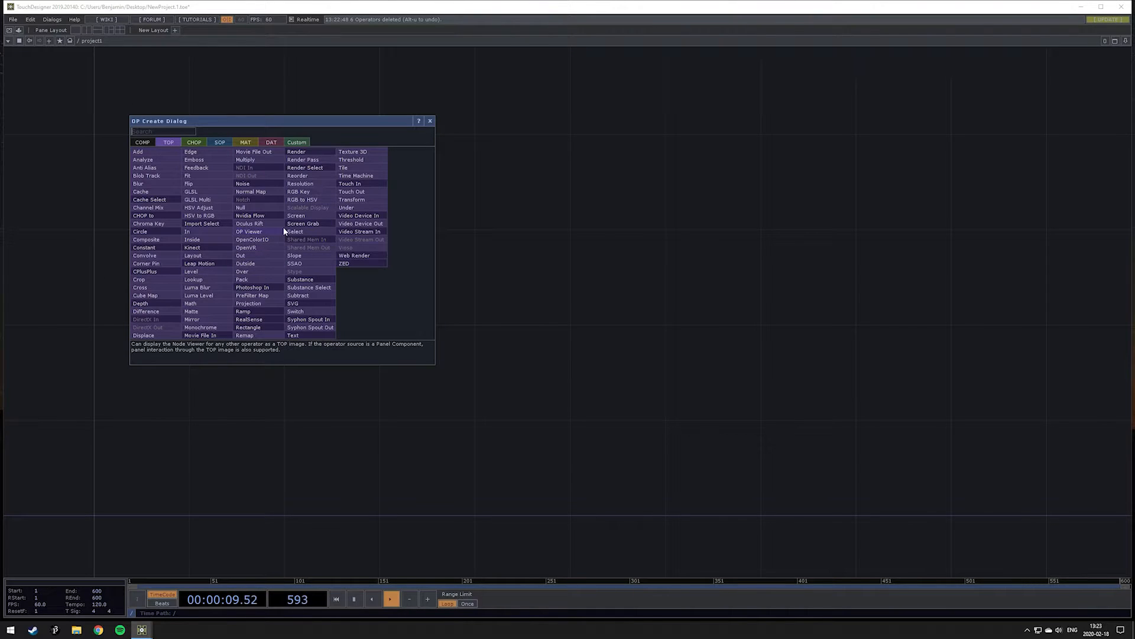
left_click(142, 142)
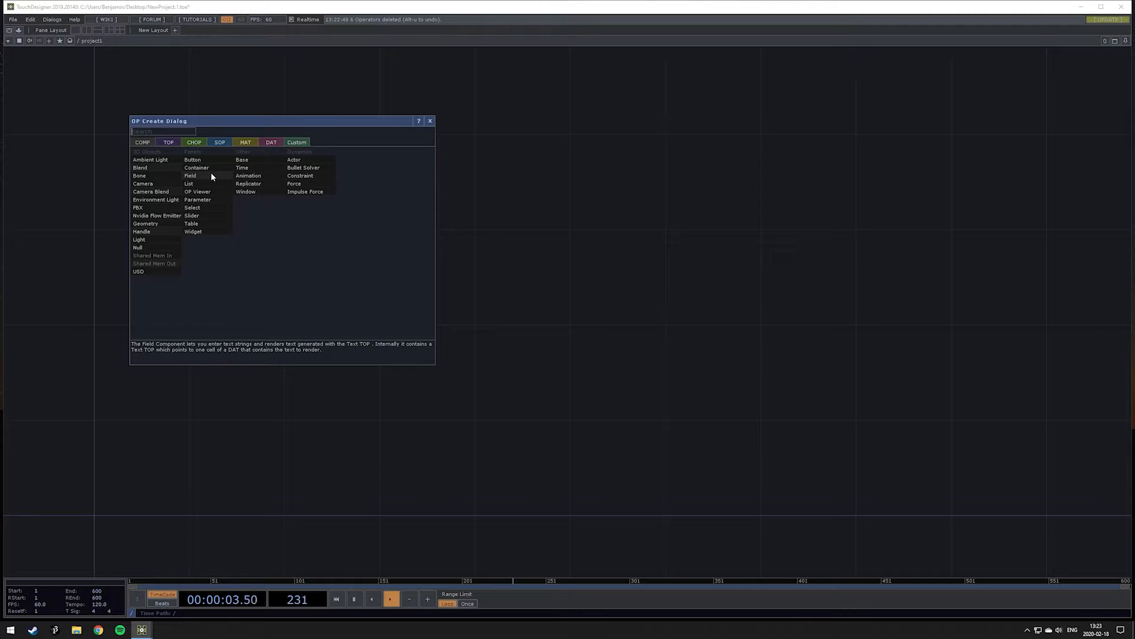
left_click(169, 143)
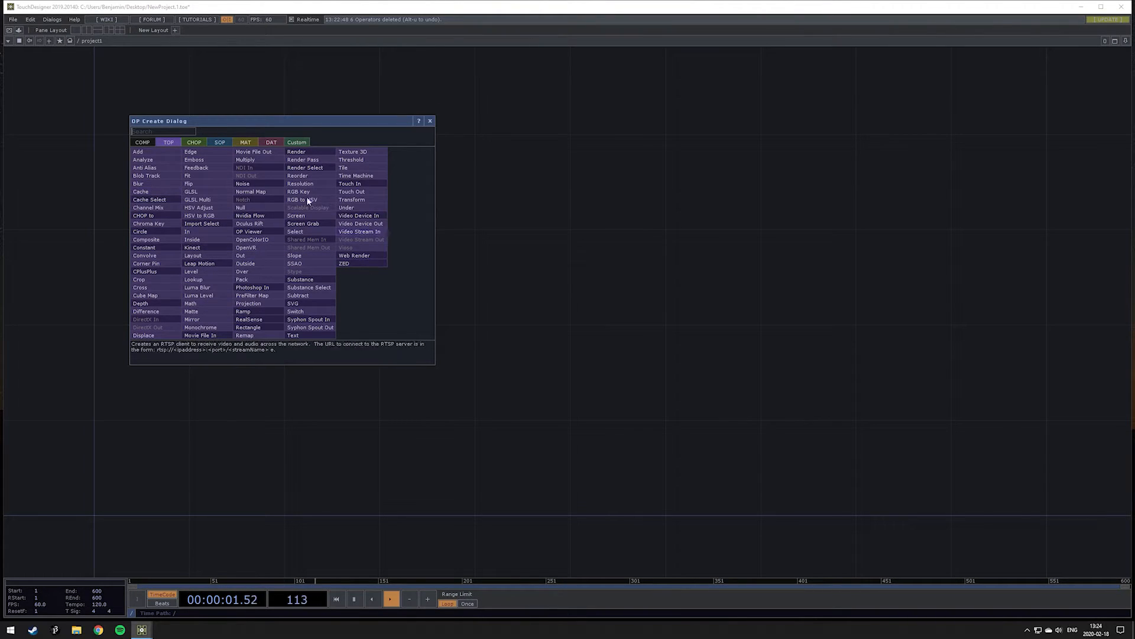
Add an Audio Device In CHOP to the empty network
left_click(199, 145)
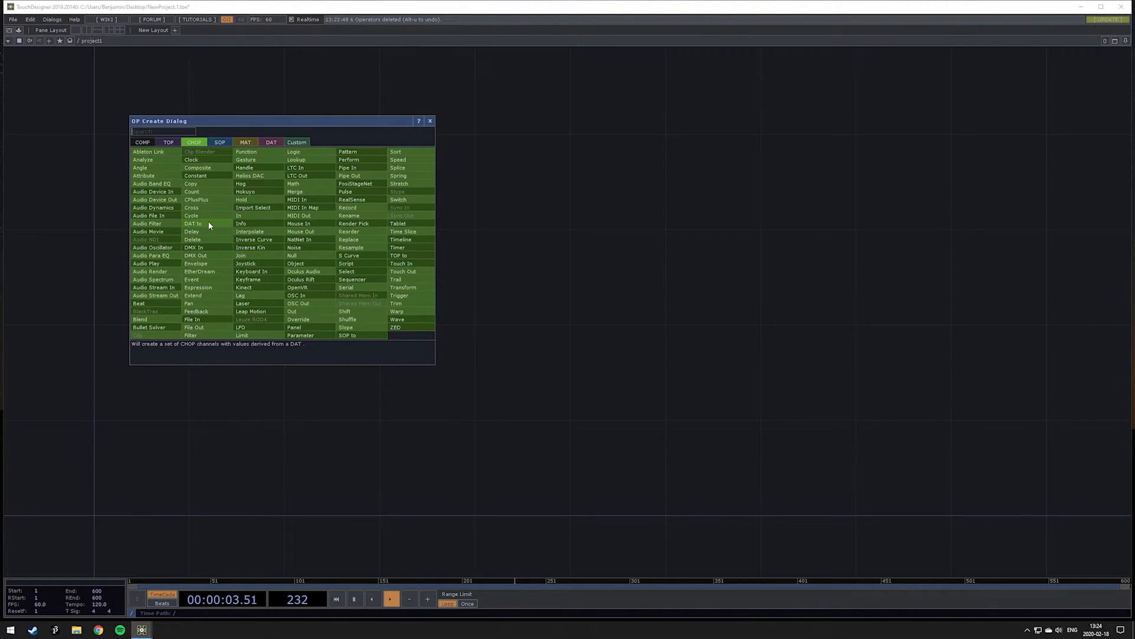
left_click(166, 193)
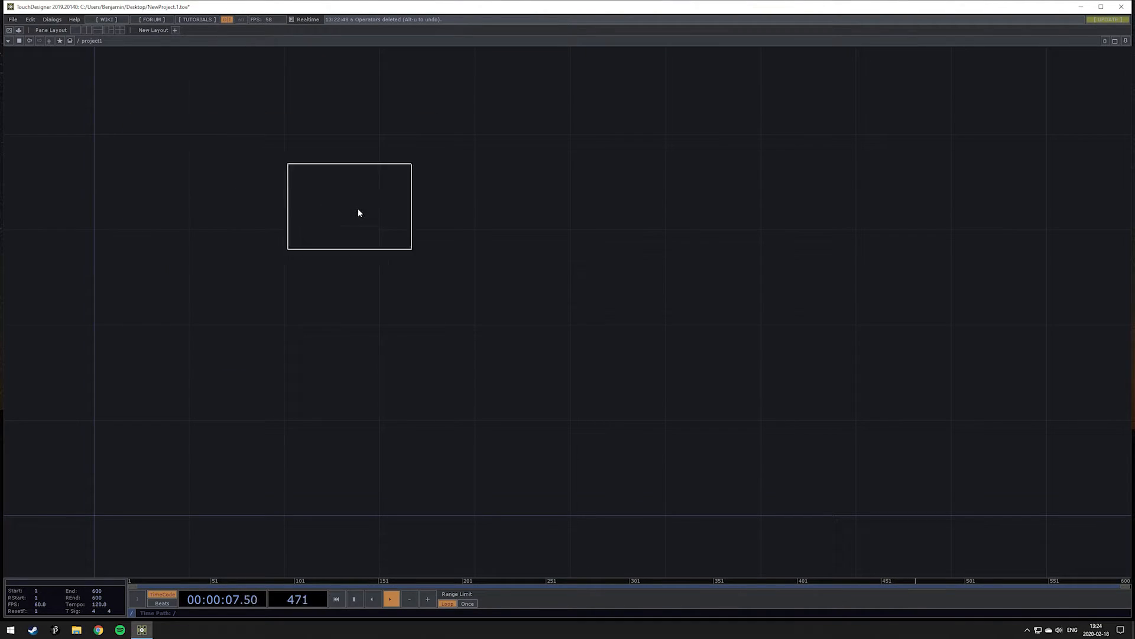
left_click(360, 214)
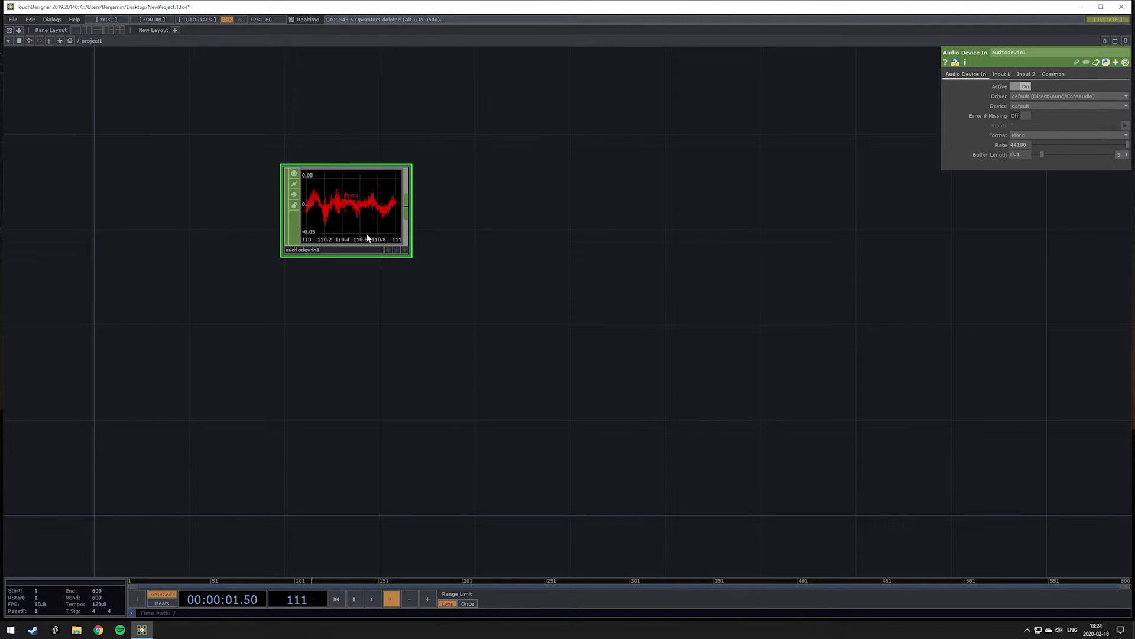
Add a Mouse In CHOP below the Audio Device In operator
key("Tab")
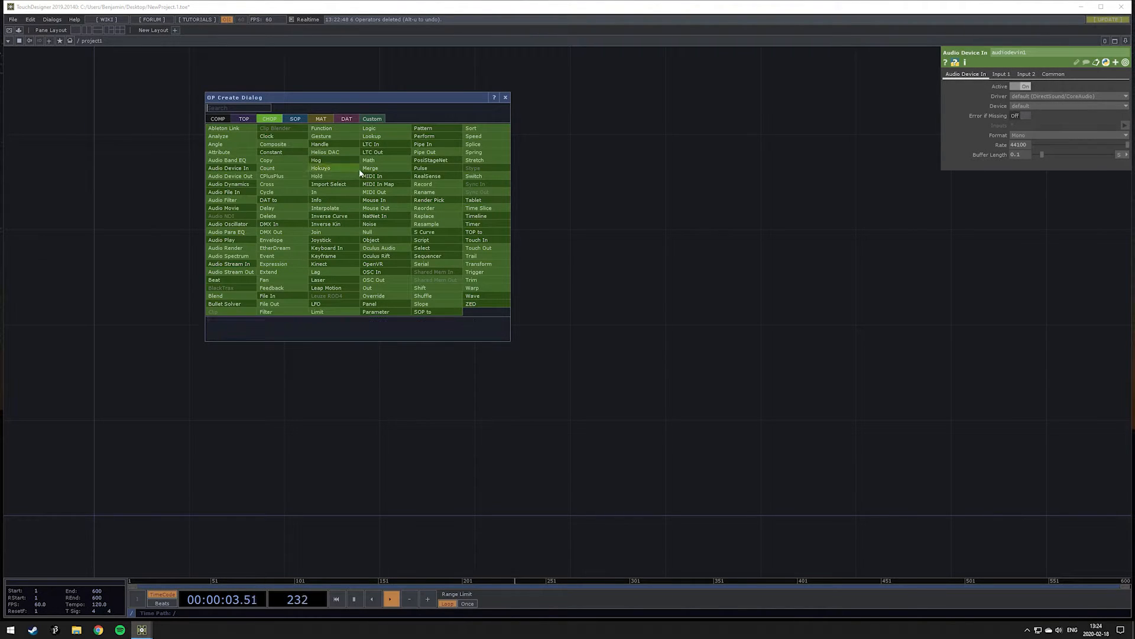
left_click(374, 202)
left_click(353, 322)
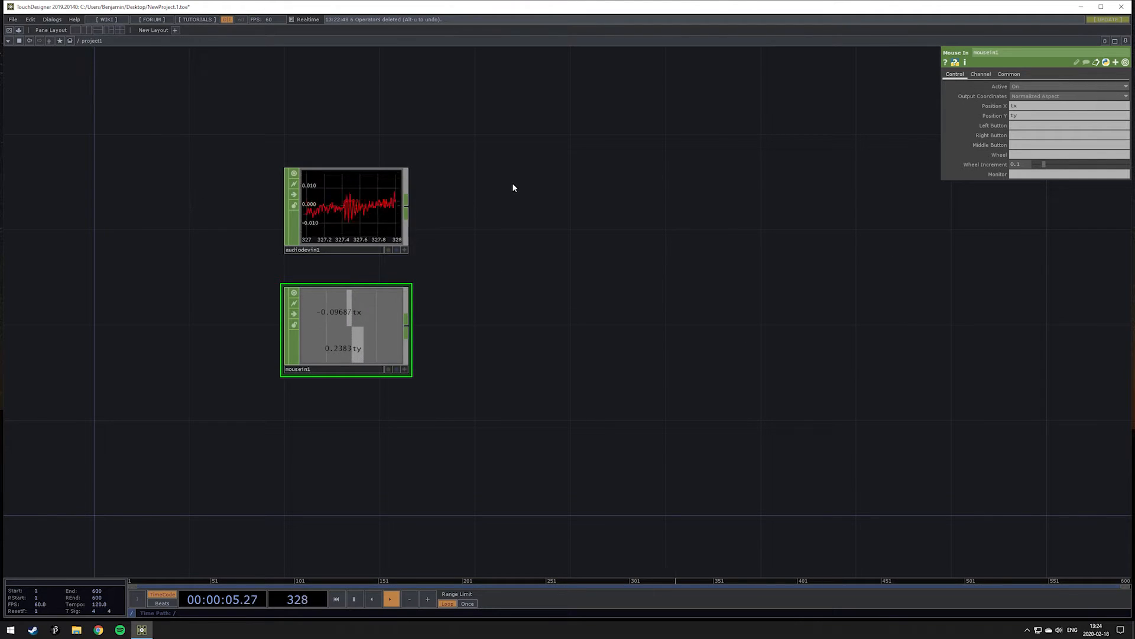
Add a Sphere SOP beside the two CHOP operators
key("Tab")
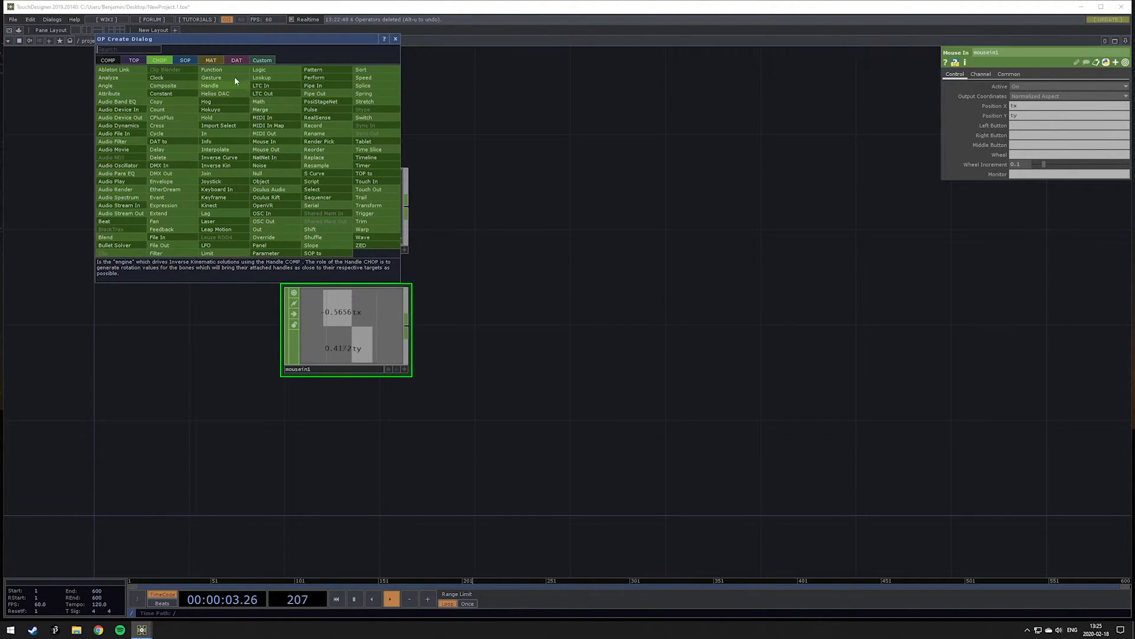
left_click(186, 61)
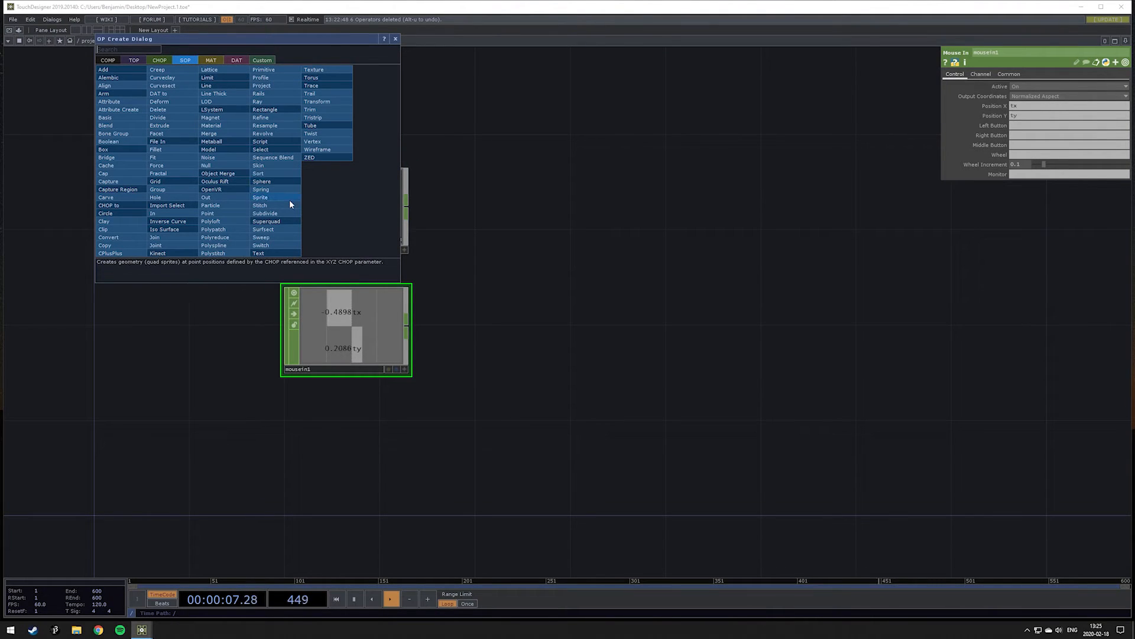
left_click(560, 256)
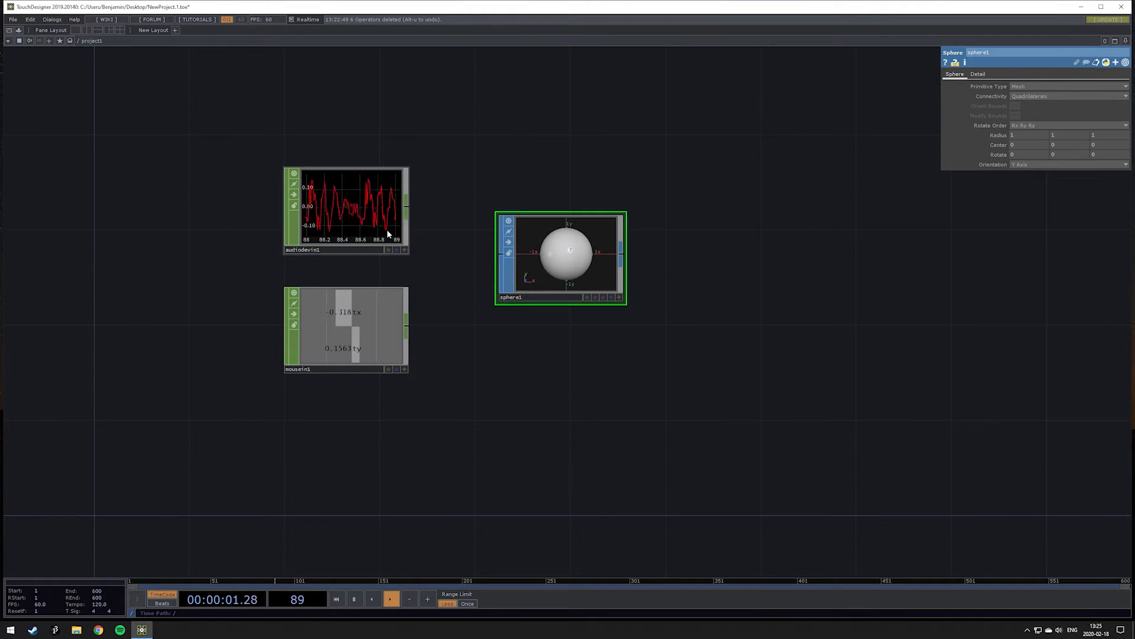
Add a Phong MAT above the Sphere SOP
key("Tab")
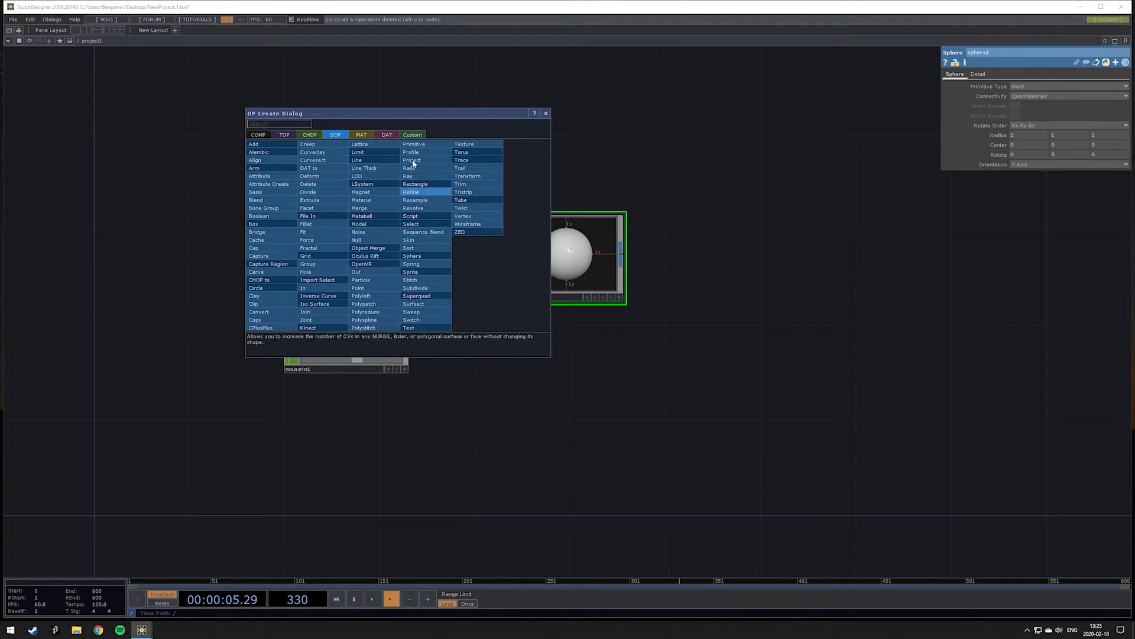
left_click(361, 136)
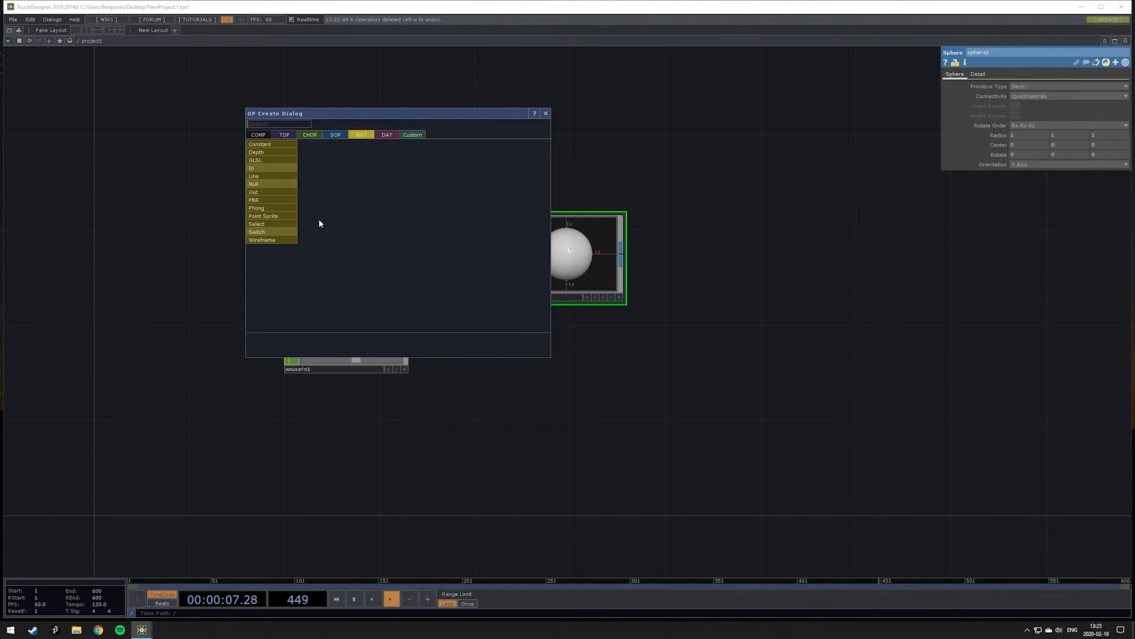
left_click(286, 211)
left_click(496, 143)
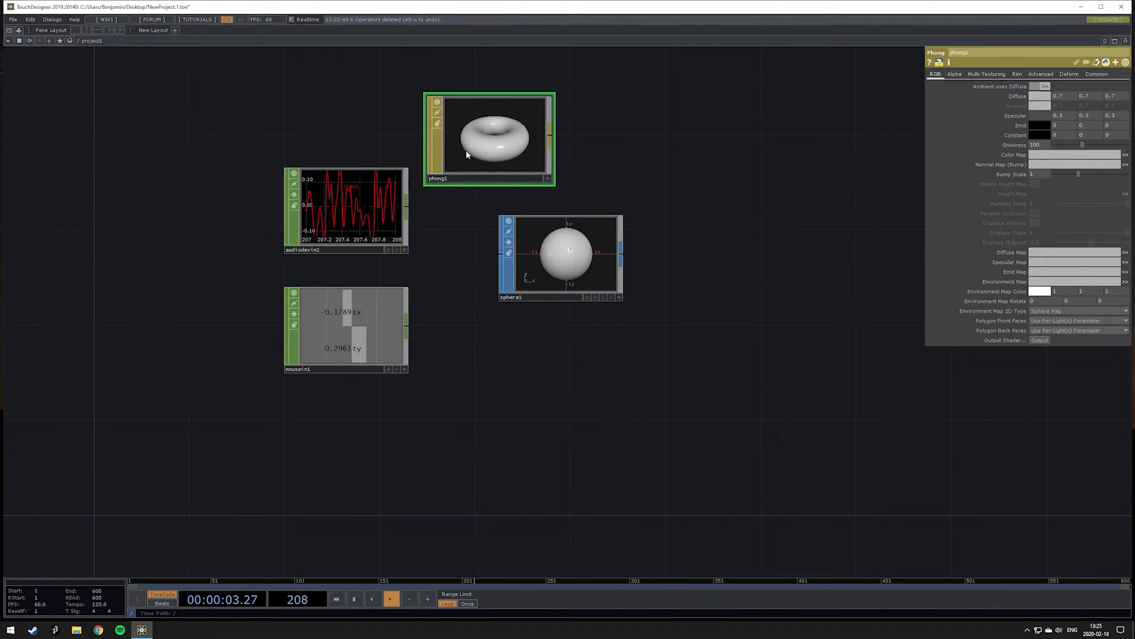
Look through the DAT and CHOP operator types and add a Geometry COMP beside the Phong and Sphere operators
key("Tab")
left_click(454, 53)
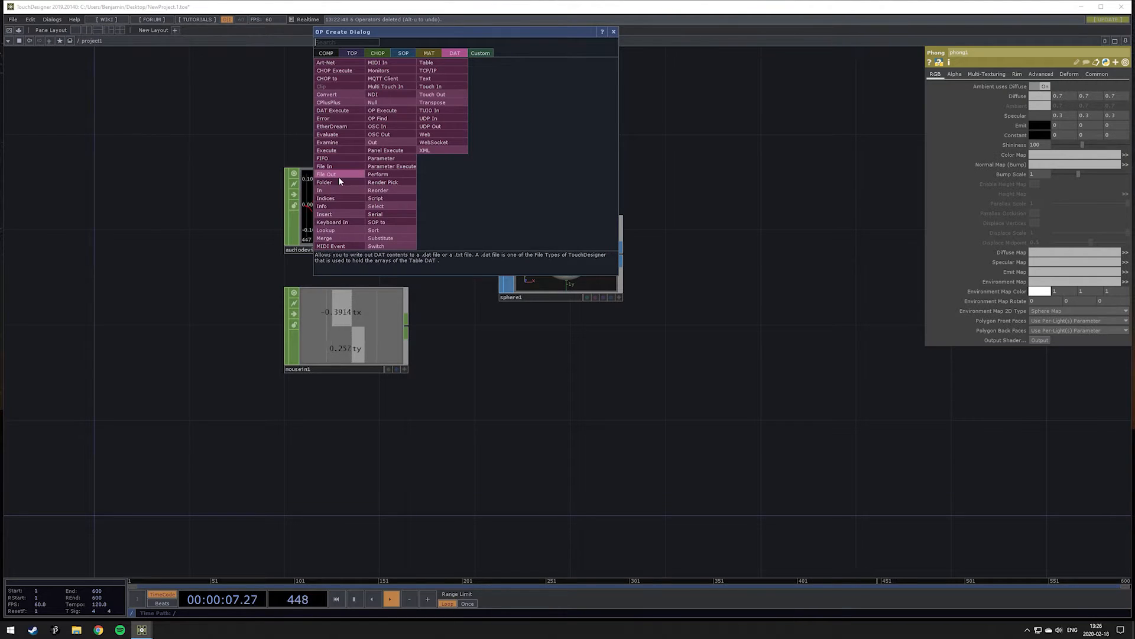
left_click(388, 52)
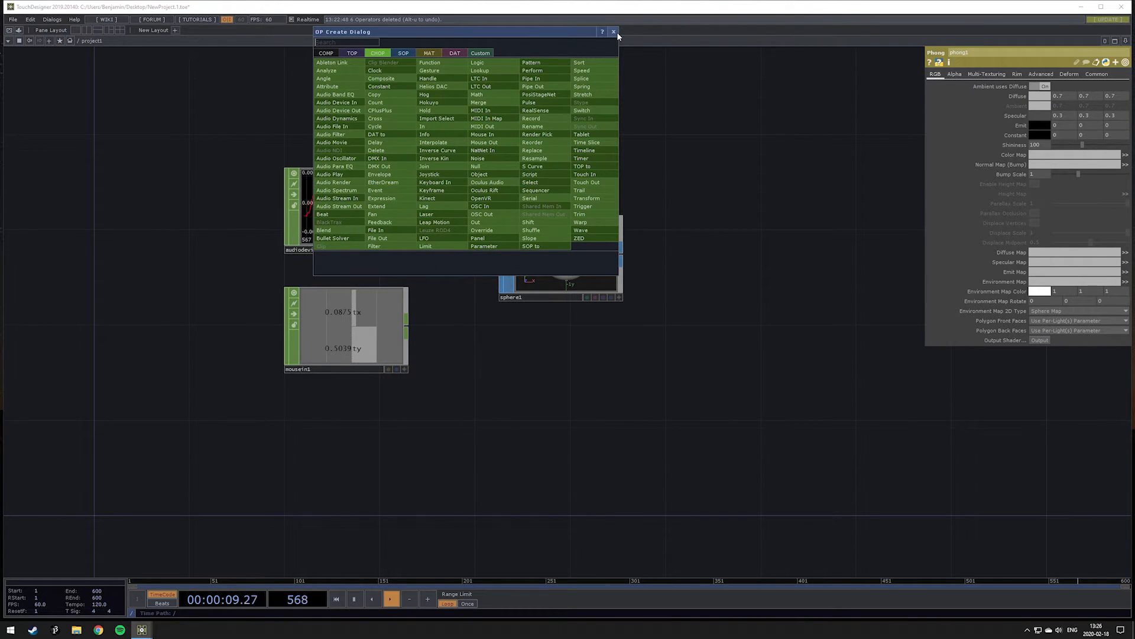
left_click(325, 53)
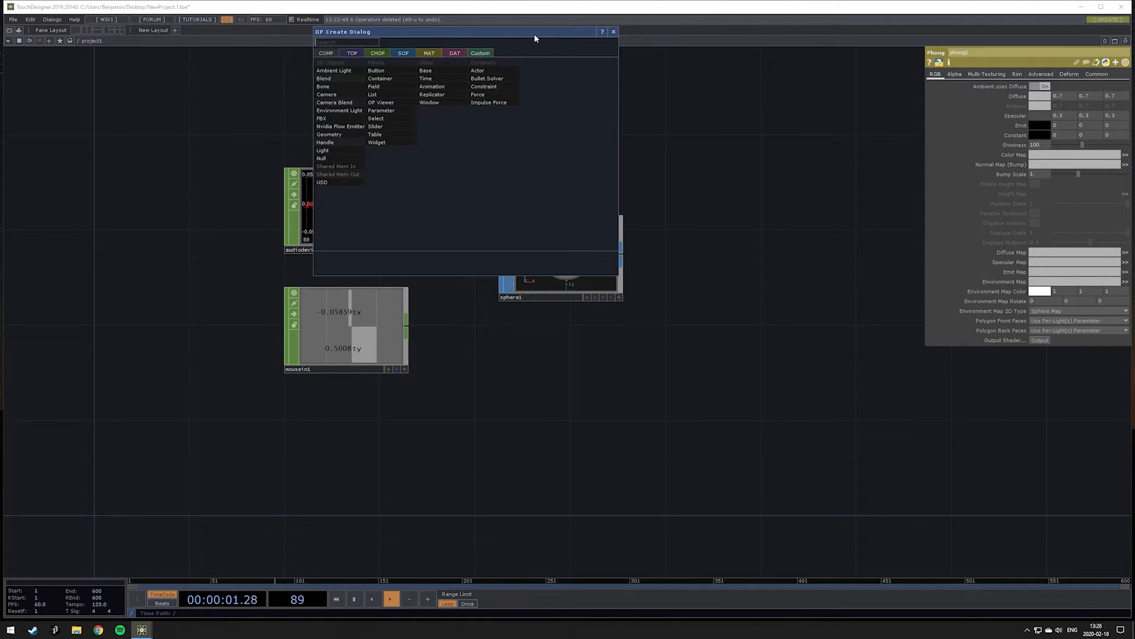
left_click(342, 134)
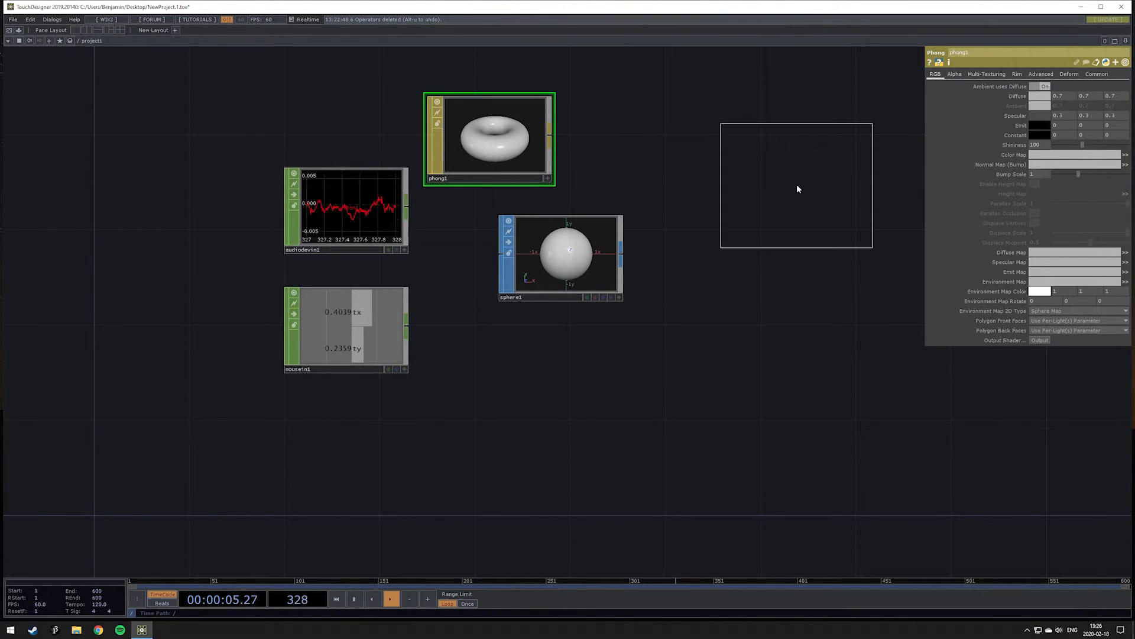
left_click(797, 188)
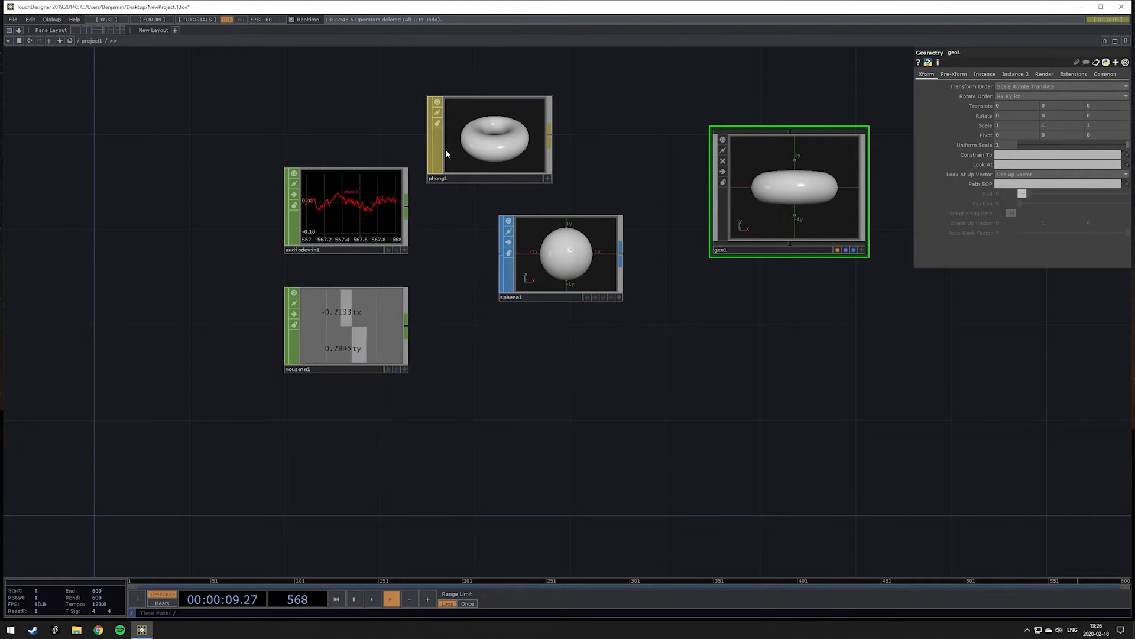
Add a Filter CHOP below the Sphere SOP and wire the Mouse In CHOP's output into it
left_click_drag(474, 326, 324, 325)
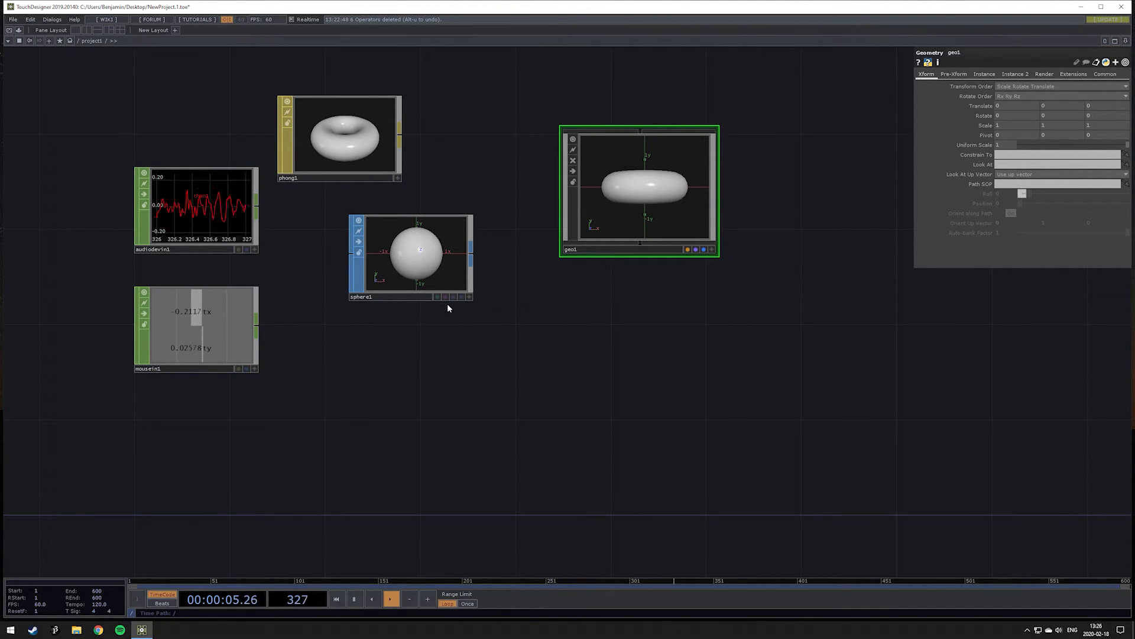
key("Tab")
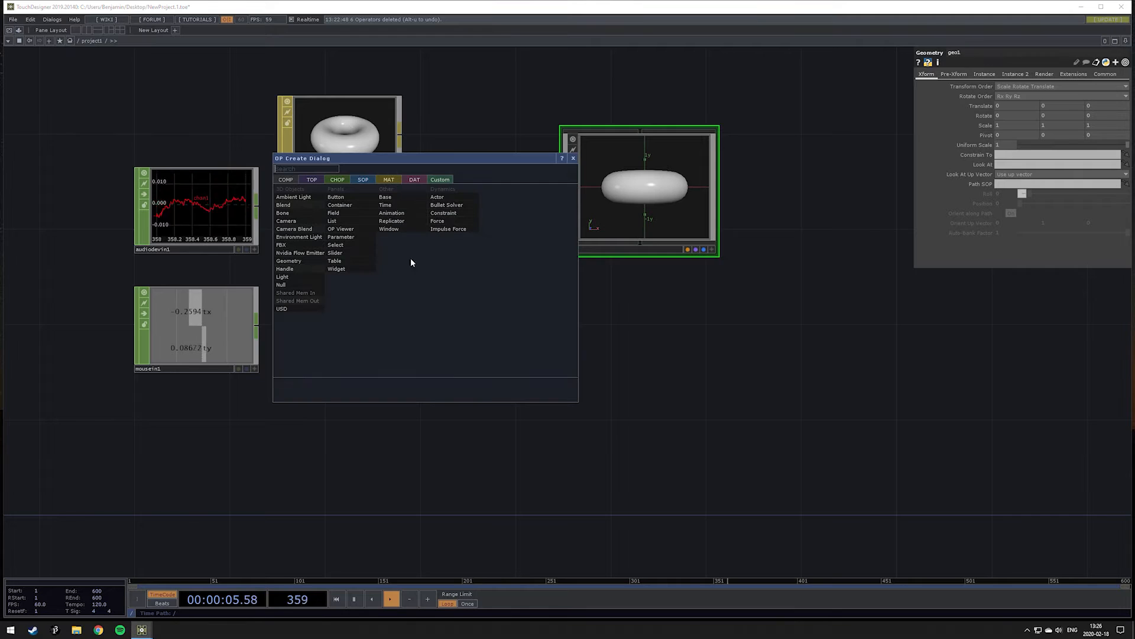
left_click(319, 180)
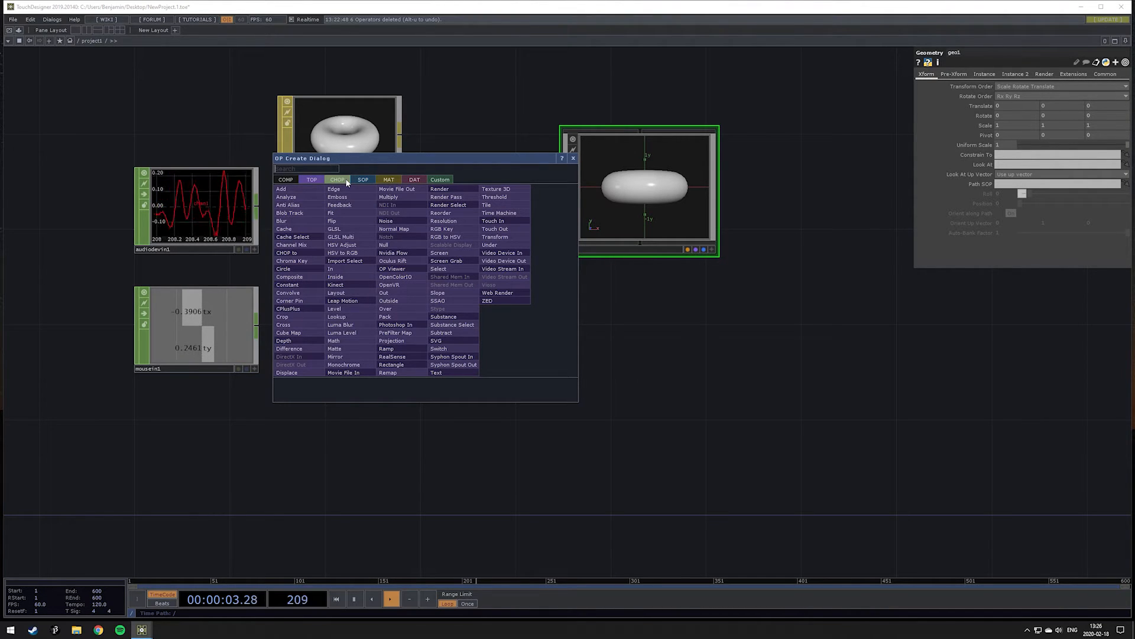
left_click(346, 180)
left_click(357, 372)
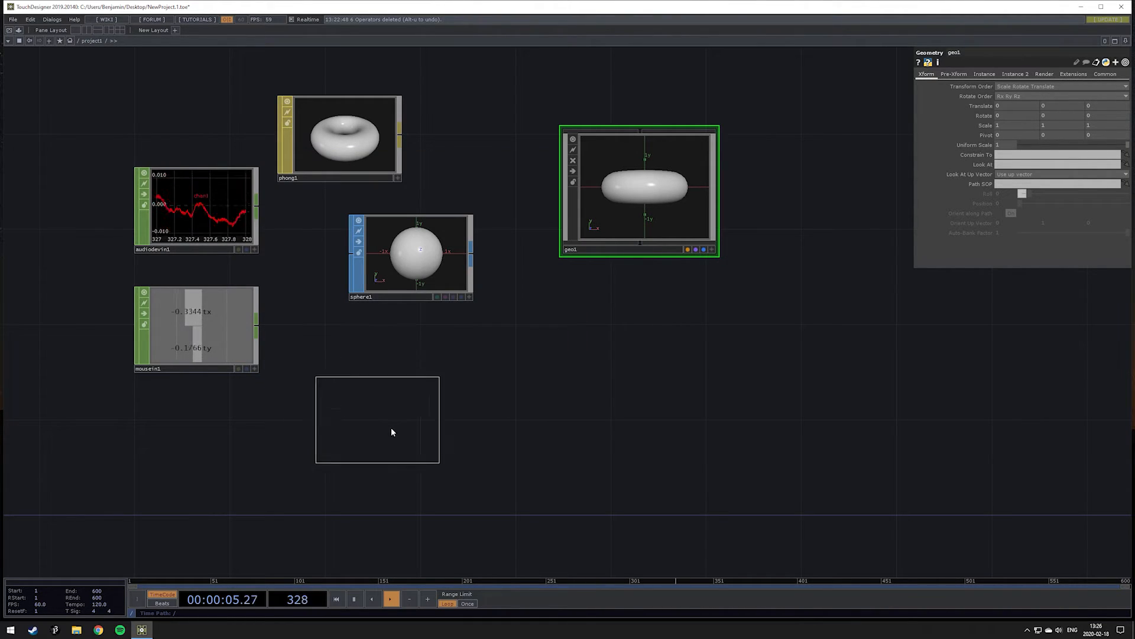
left_click(398, 382)
left_click_drag(257, 320, 314, 370)
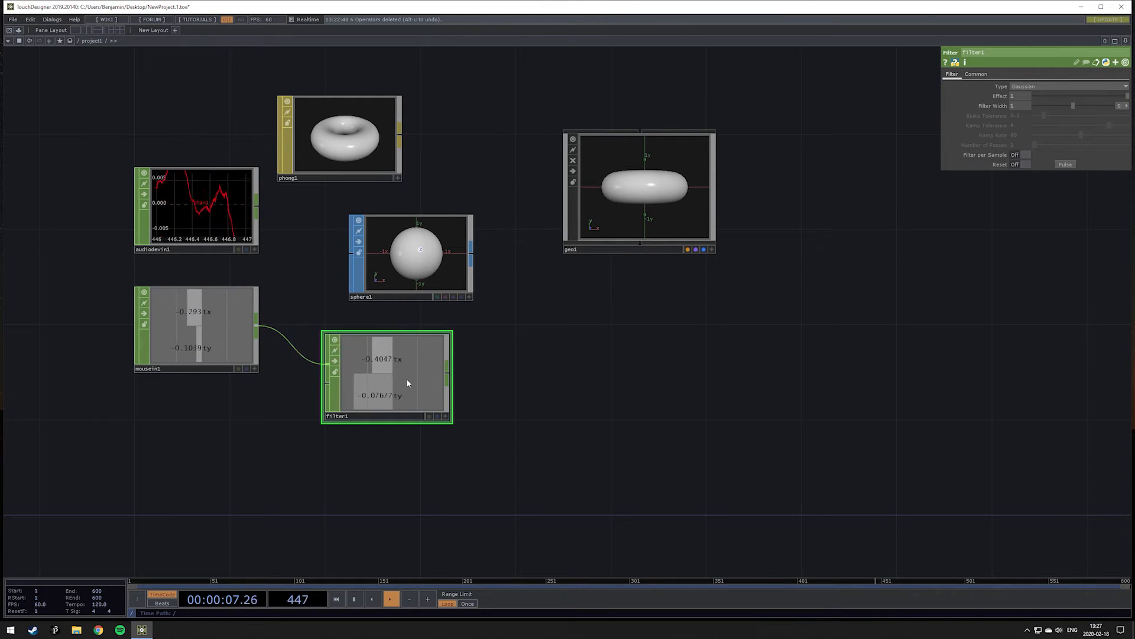
Delete the Mouse In and Filter CHOPs together and select the Audio Device In CHOP
right_click_drag(362, 436, 154, 344)
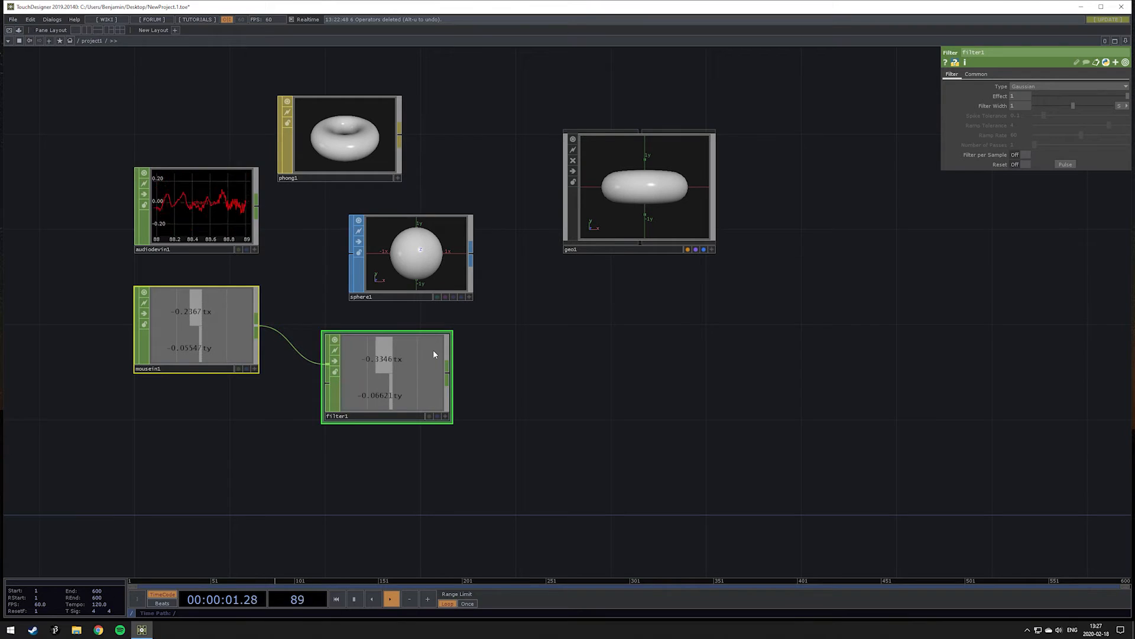
key("Delete")
left_click(222, 215)
Enter the Geometry COMP to view the torus inside it and go back up to the root network
left_click_drag(392, 377, 278, 443)
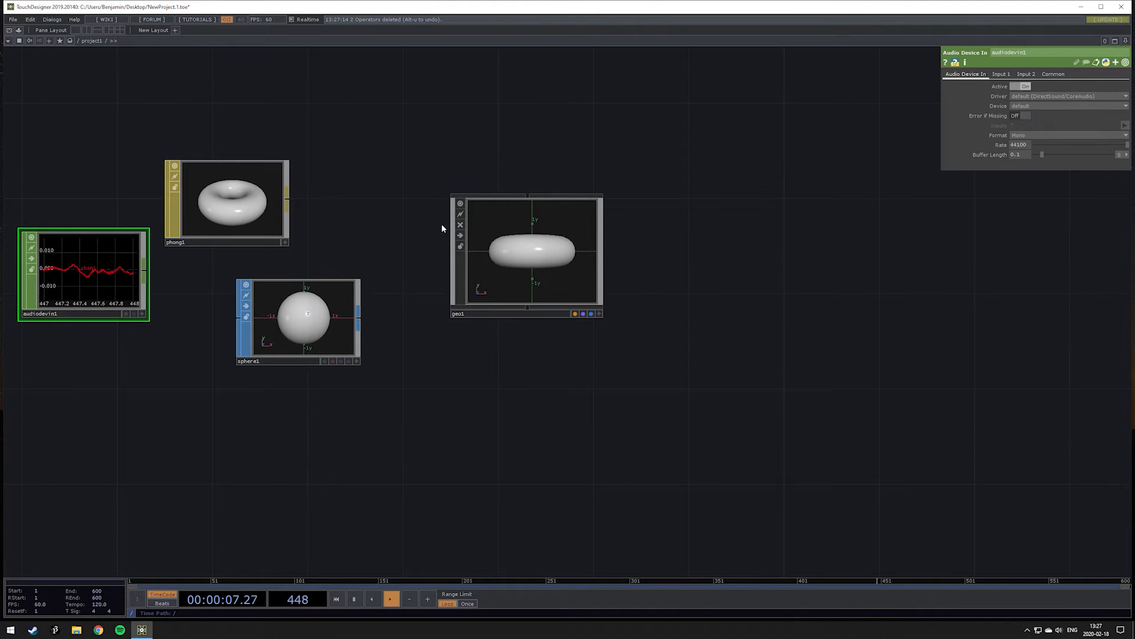
left_click_drag(353, 207, 441, 213)
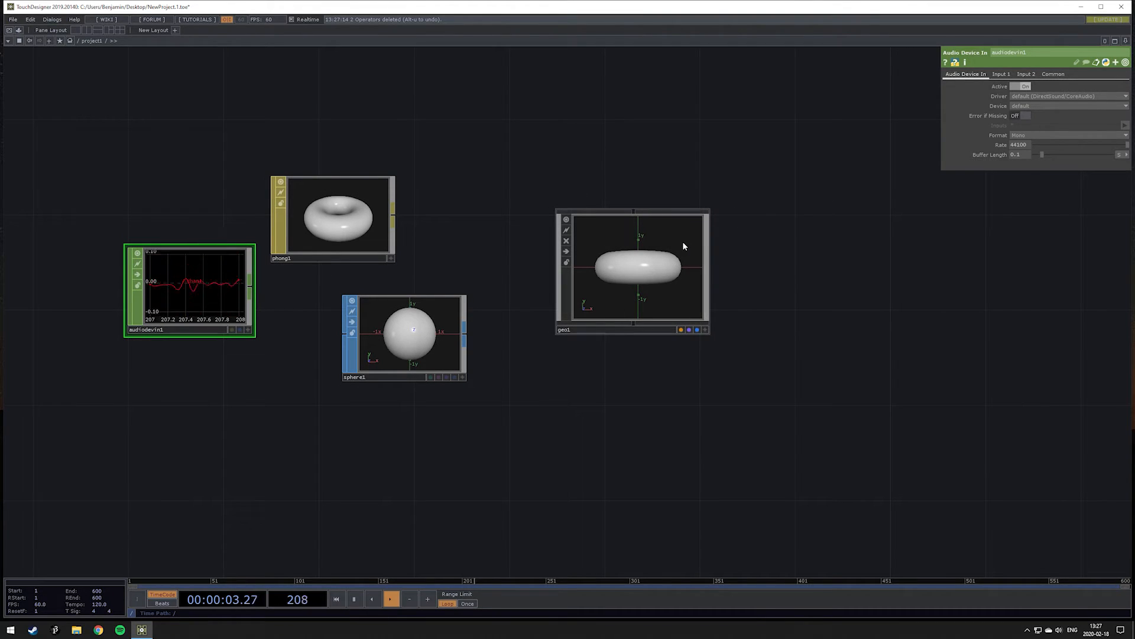
left_click_drag(836, 322, 789, 329)
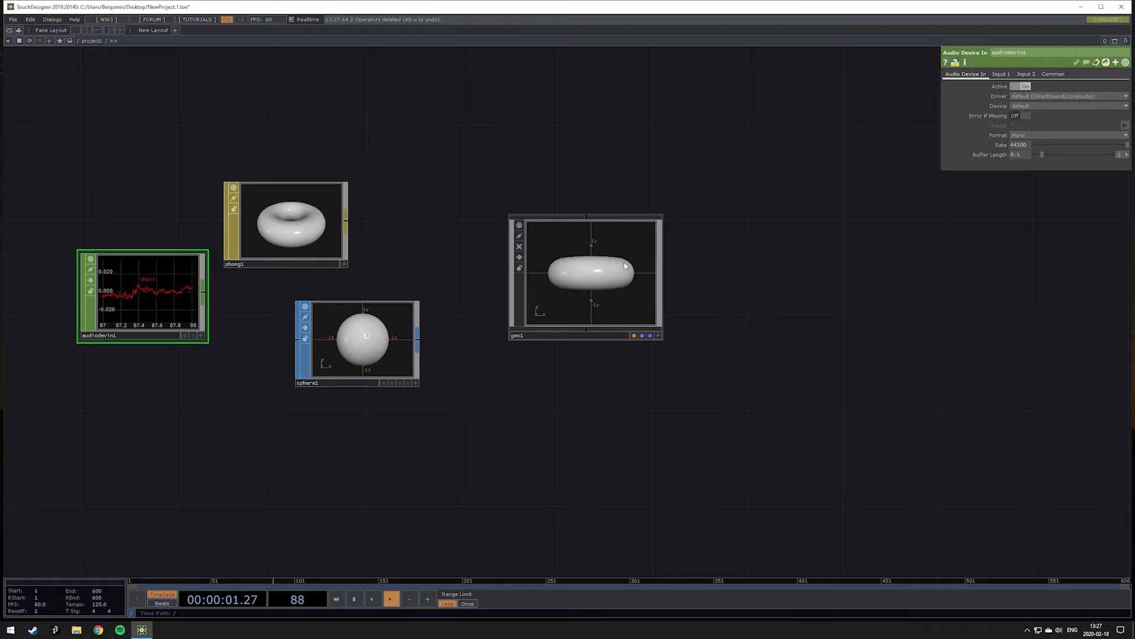
scroll(625, 265, "up", 5)
scroll(516, 283, "up", 8)
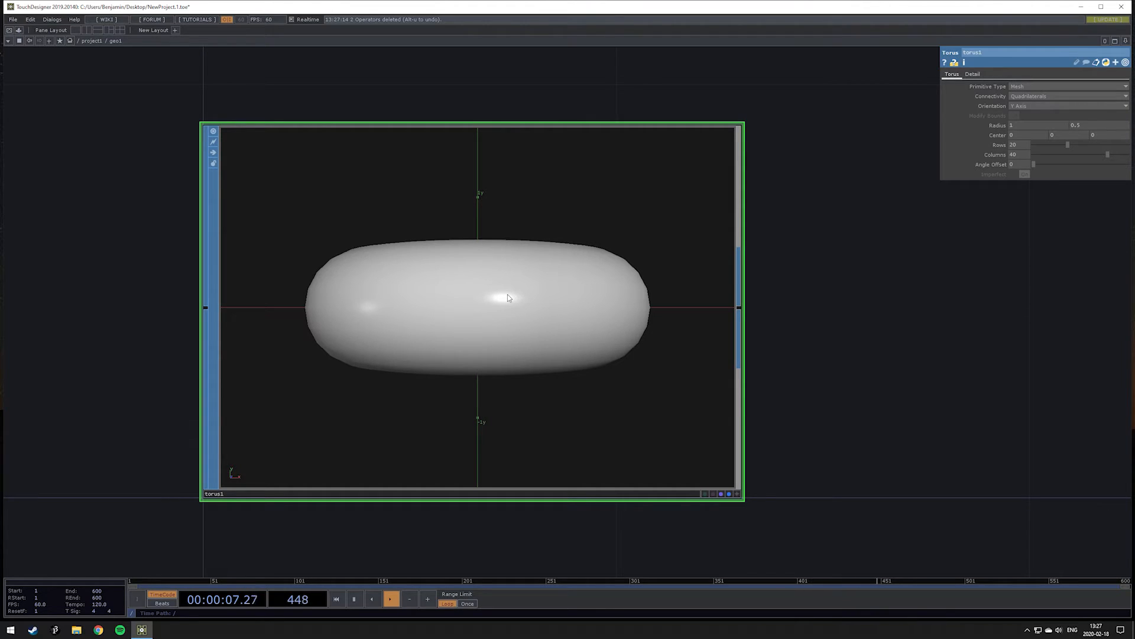
scroll(505, 292, "down", 6)
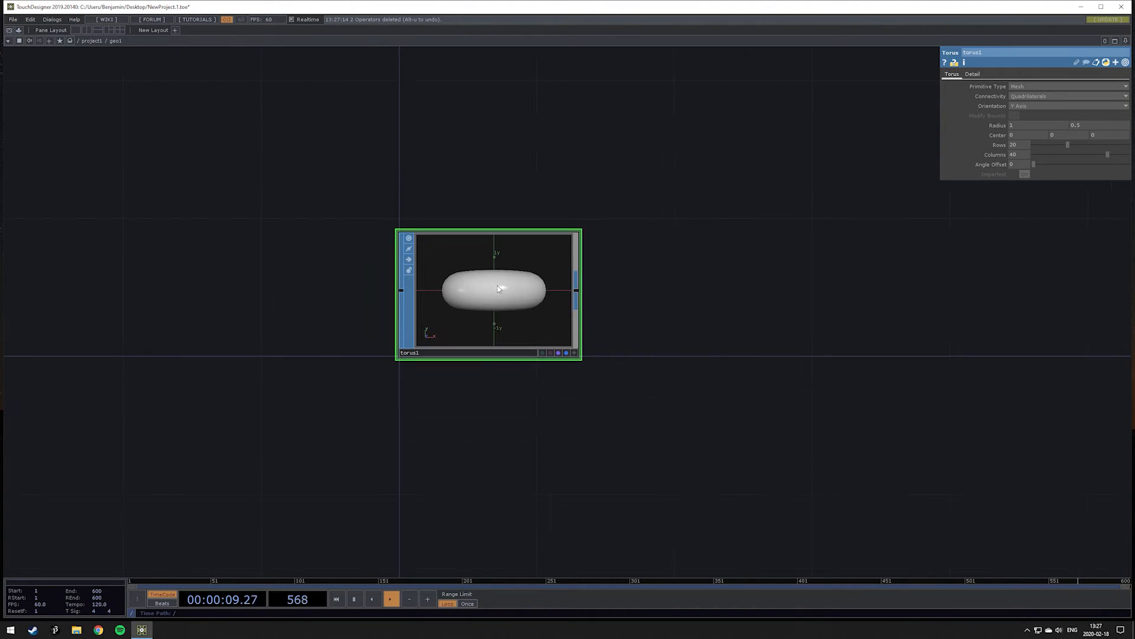
scroll(498, 288, "down", 8)
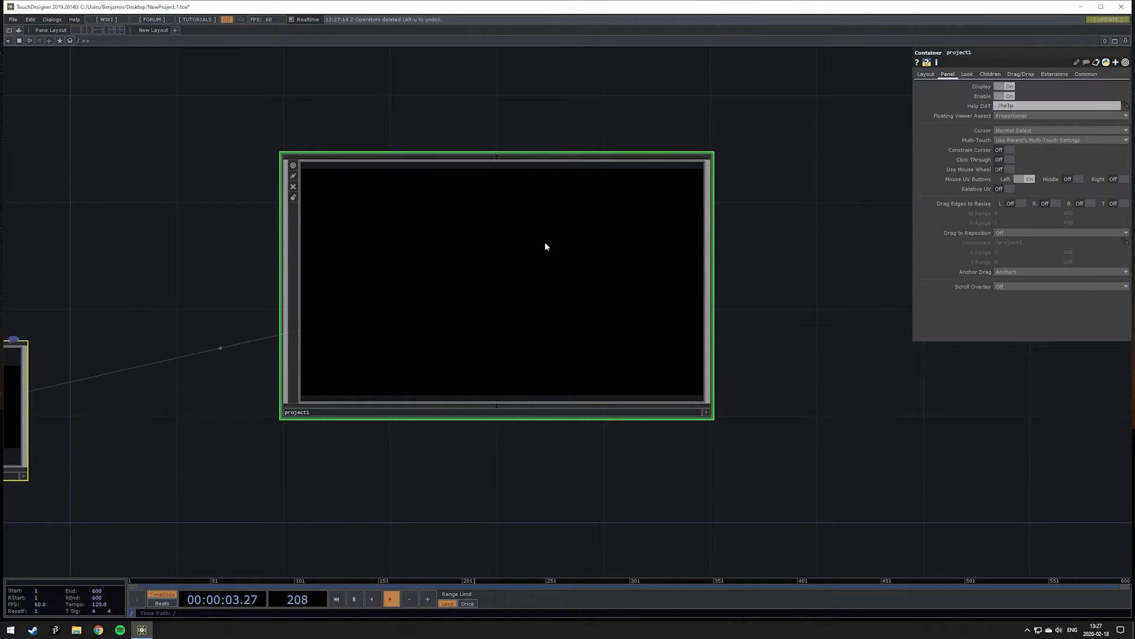
scroll(441, 333, "down", 2)
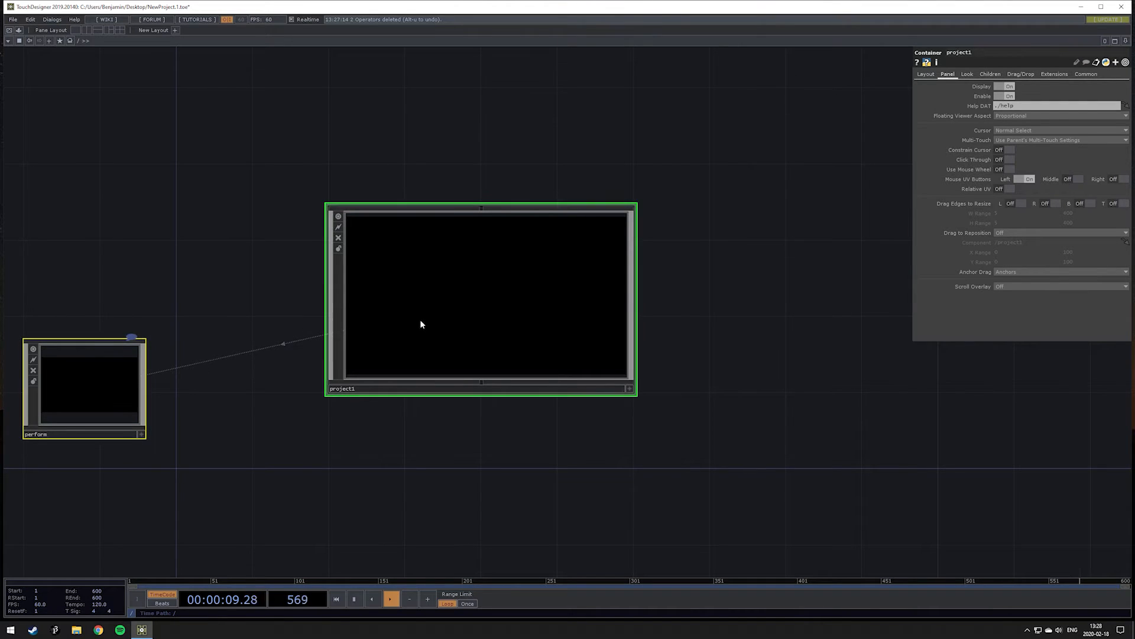
Go back inside the project1 container and take a closer look at the Sphere SOP
scroll(408, 322, "up", 5)
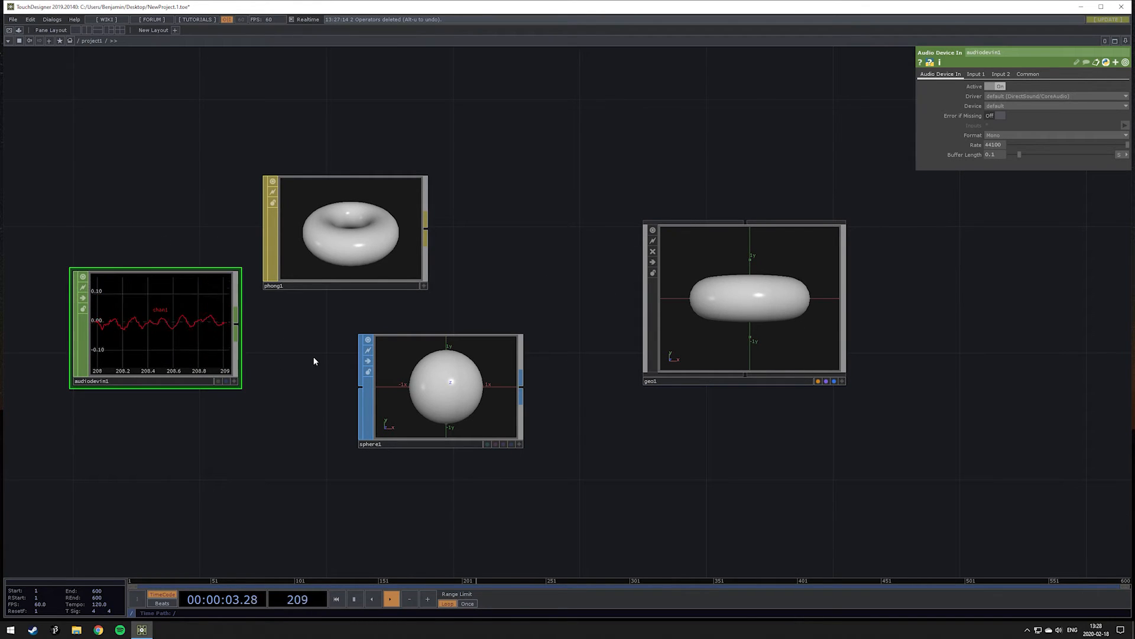
scroll(451, 381, "up", 5)
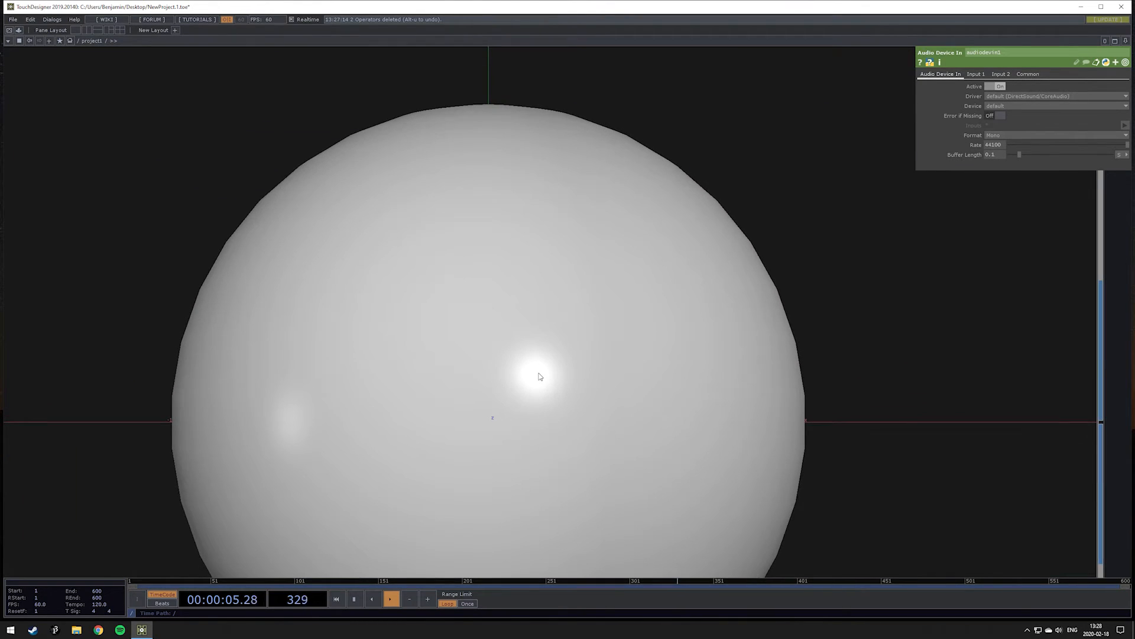
scroll(535, 375, "down", 5)
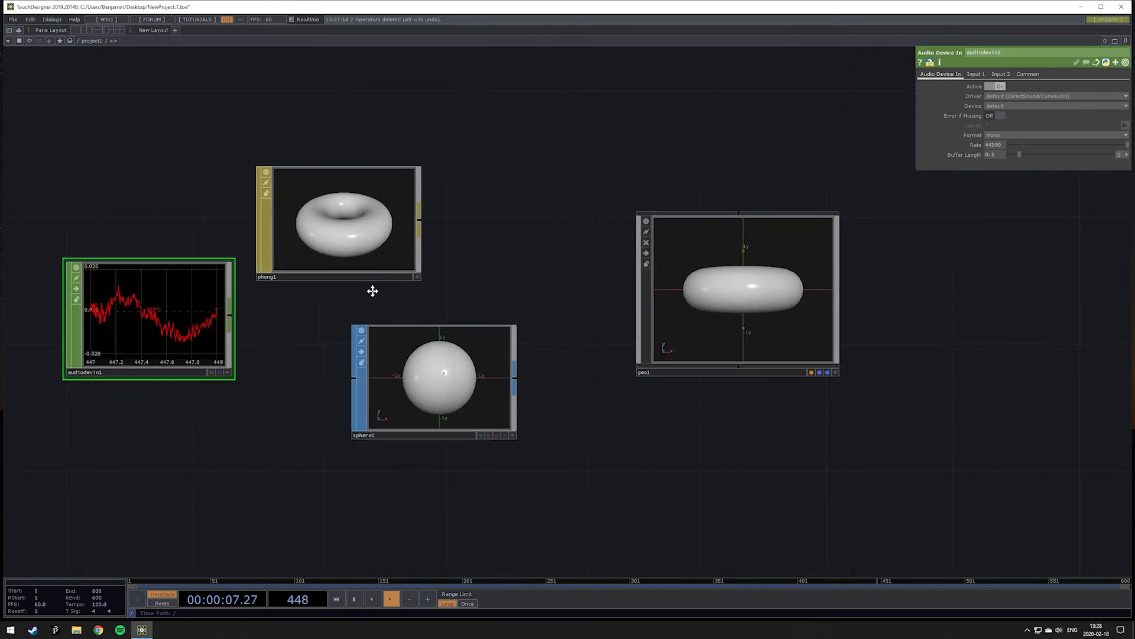
Select the Geometry COMP, view the network inside it and return to the project1 network
left_click(495, 243)
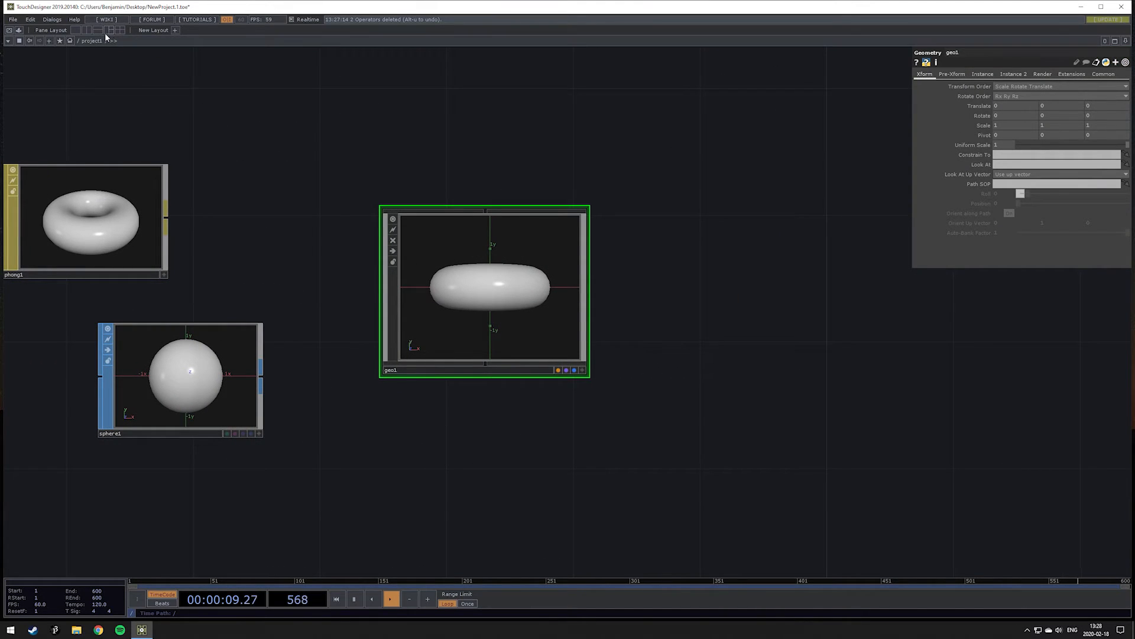
scroll(515, 256, "up", 5)
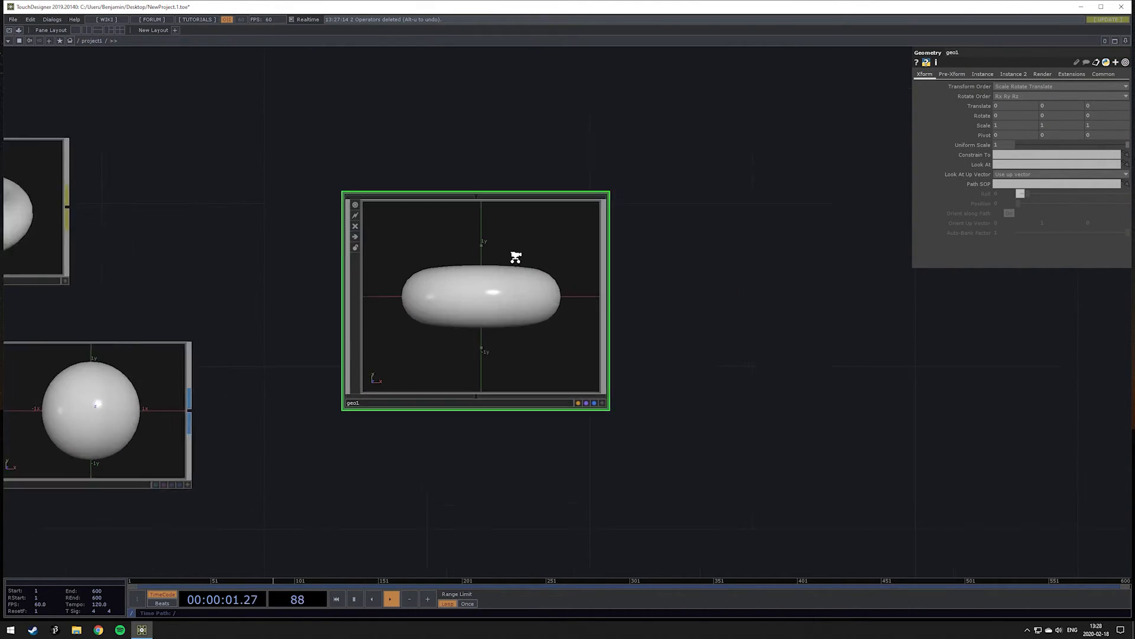
scroll(222, 133, "down", 2)
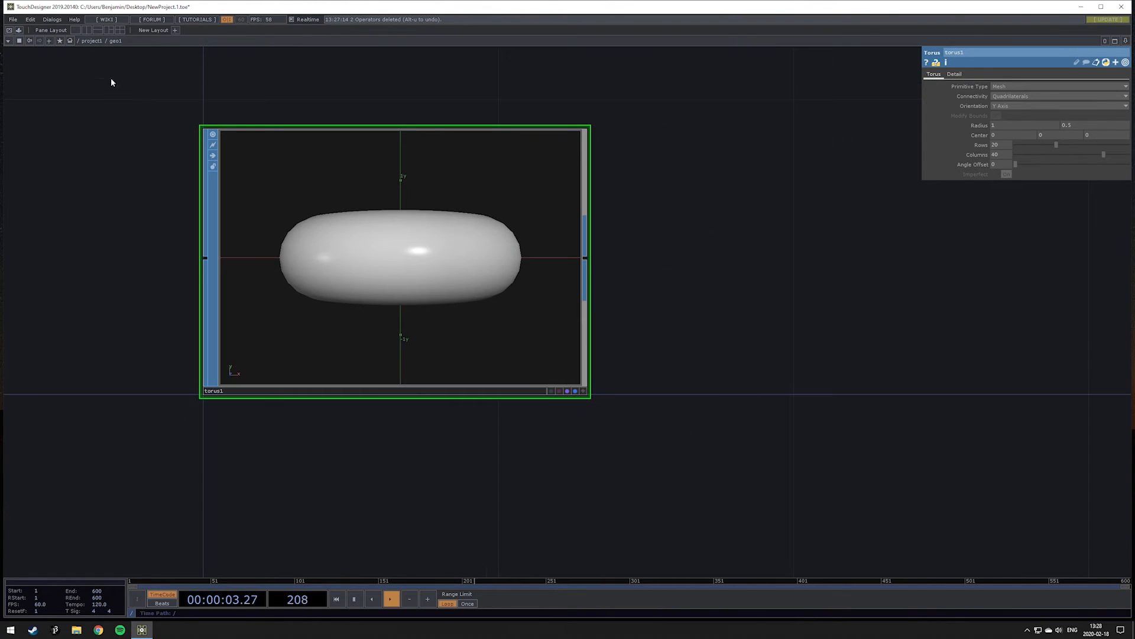
scroll(226, 142, "down", 6)
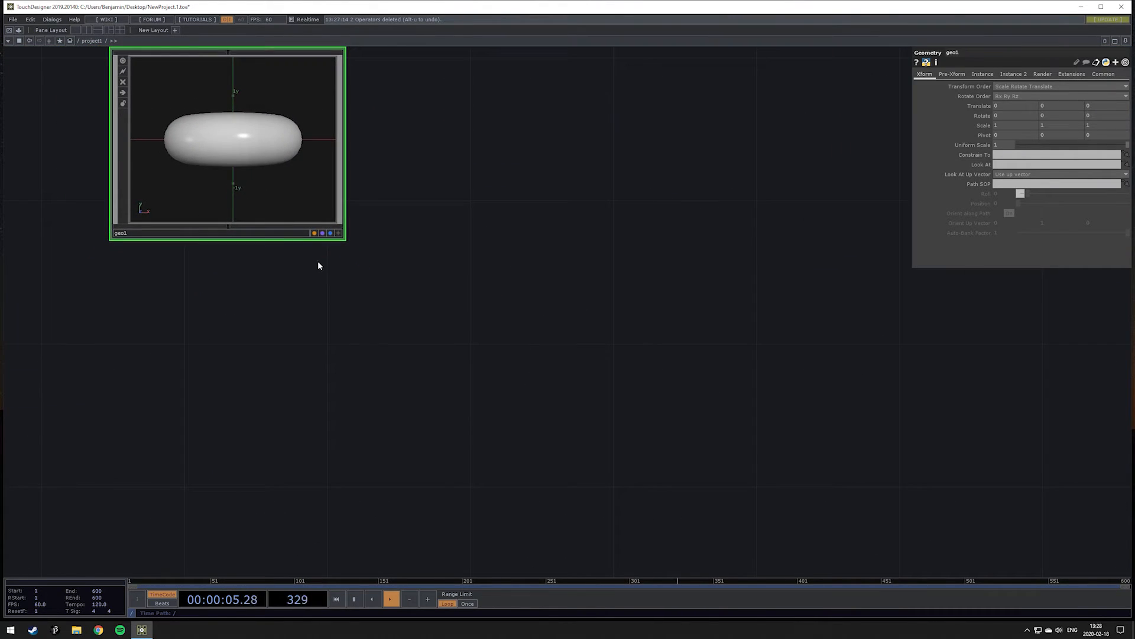
left_click_drag(519, 371, 898, 549)
scroll(339, 250, "down", 4)
scroll(346, 247, "up", 2)
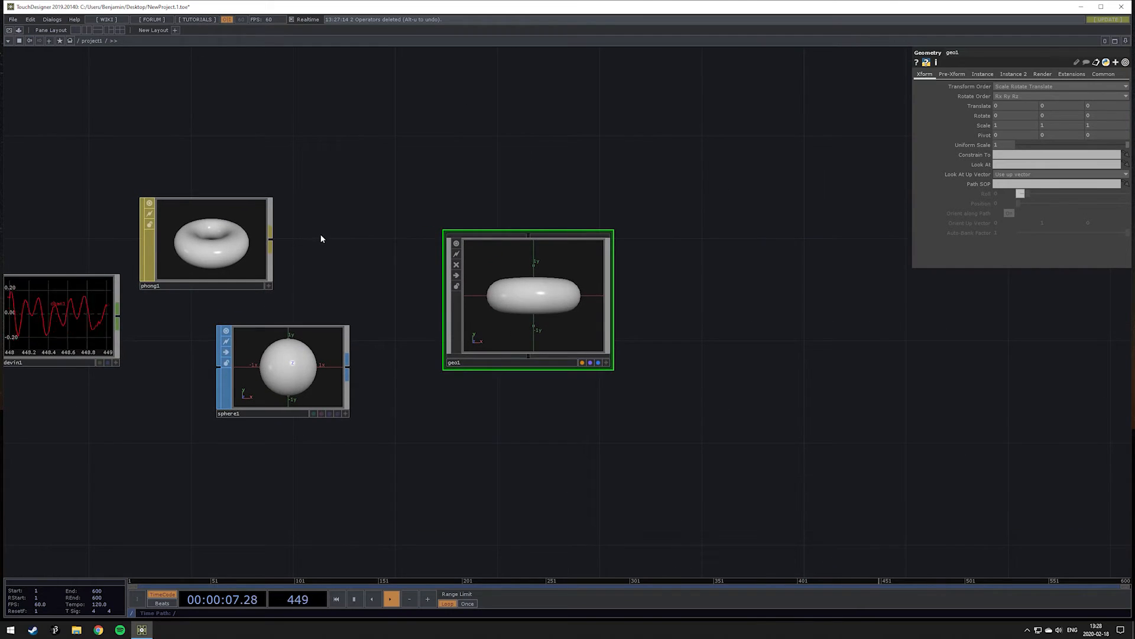
left_click_drag(326, 239, 483, 249)
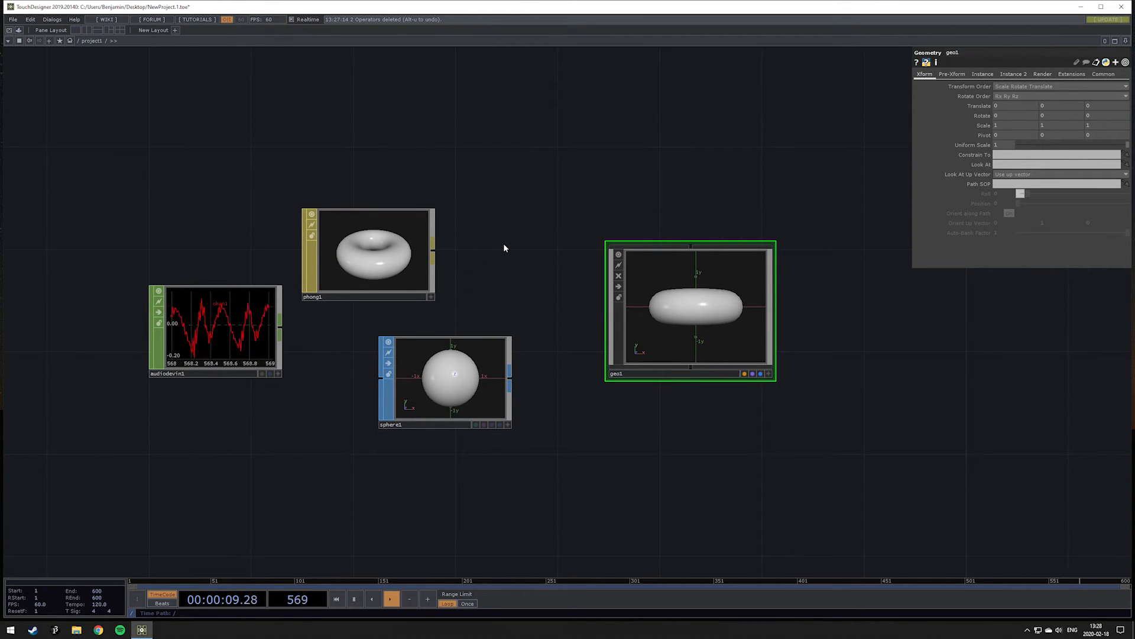
left_click_drag(505, 248, 451, 263)
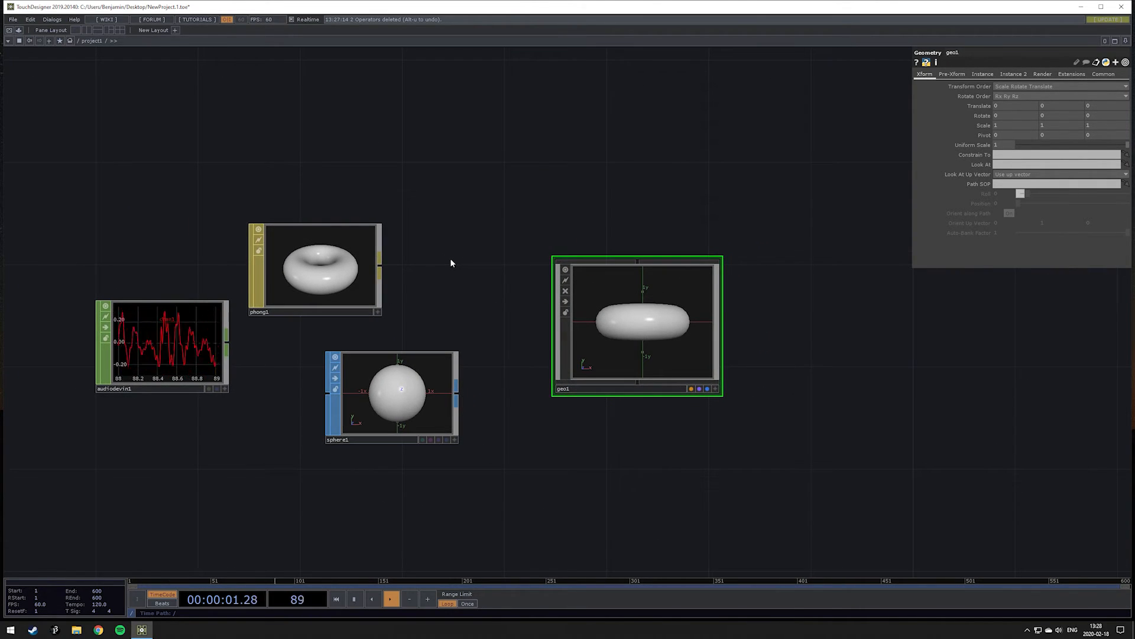
Select the Phong MAT, view its documentation page in the browser and return to TouchDesigner
left_click(407, 409)
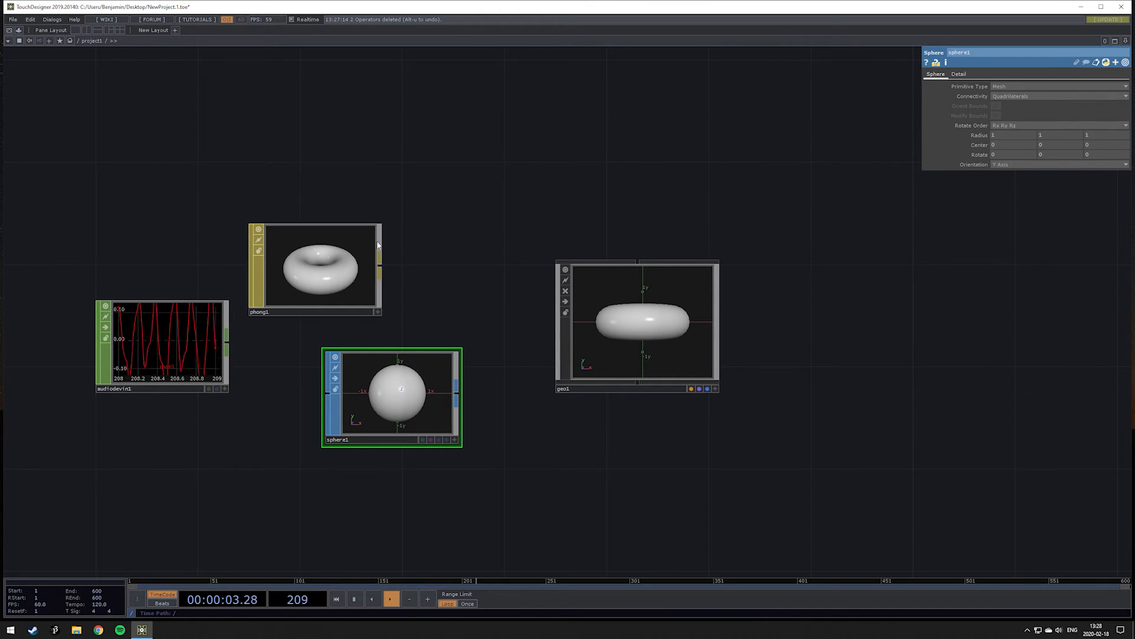
left_click(361, 255)
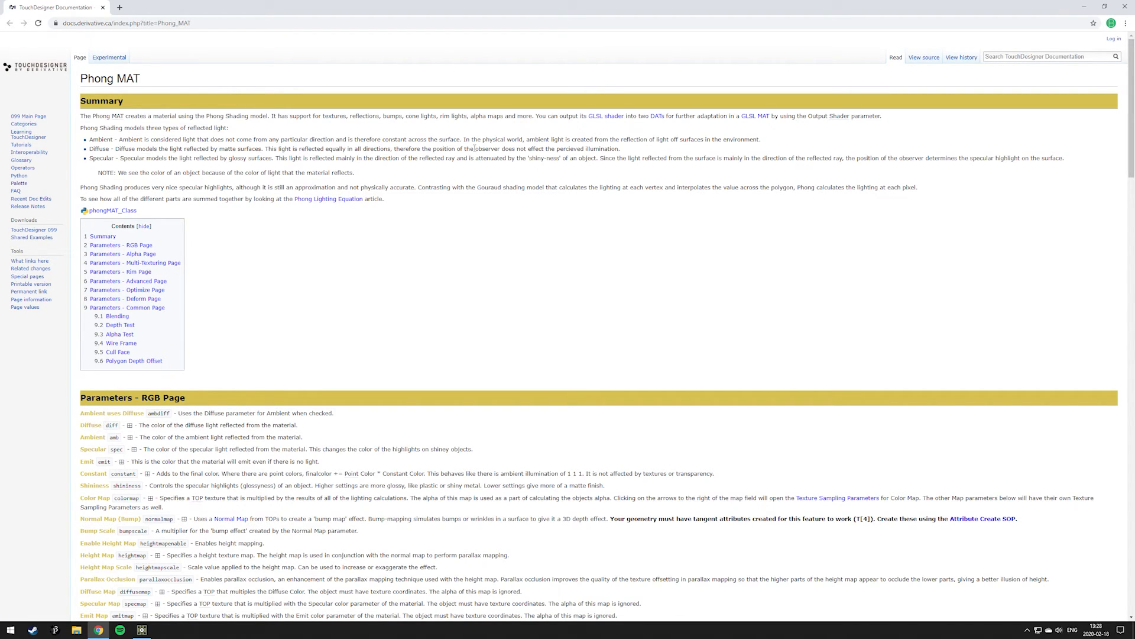
key("alt+Tab")
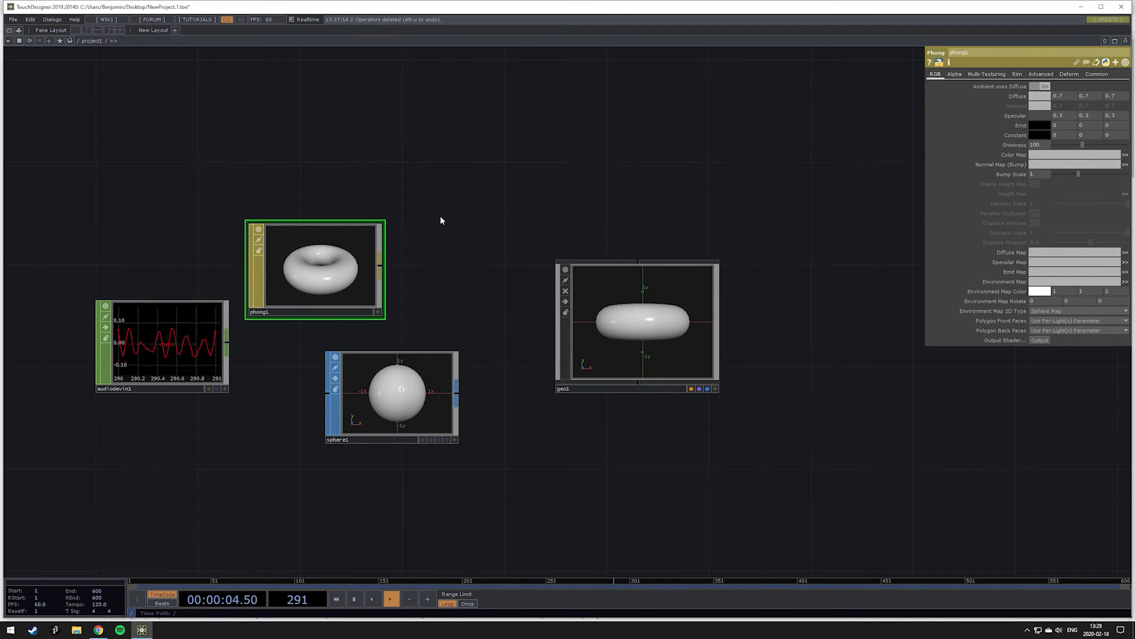
left_click_drag(483, 201, 504, 219)
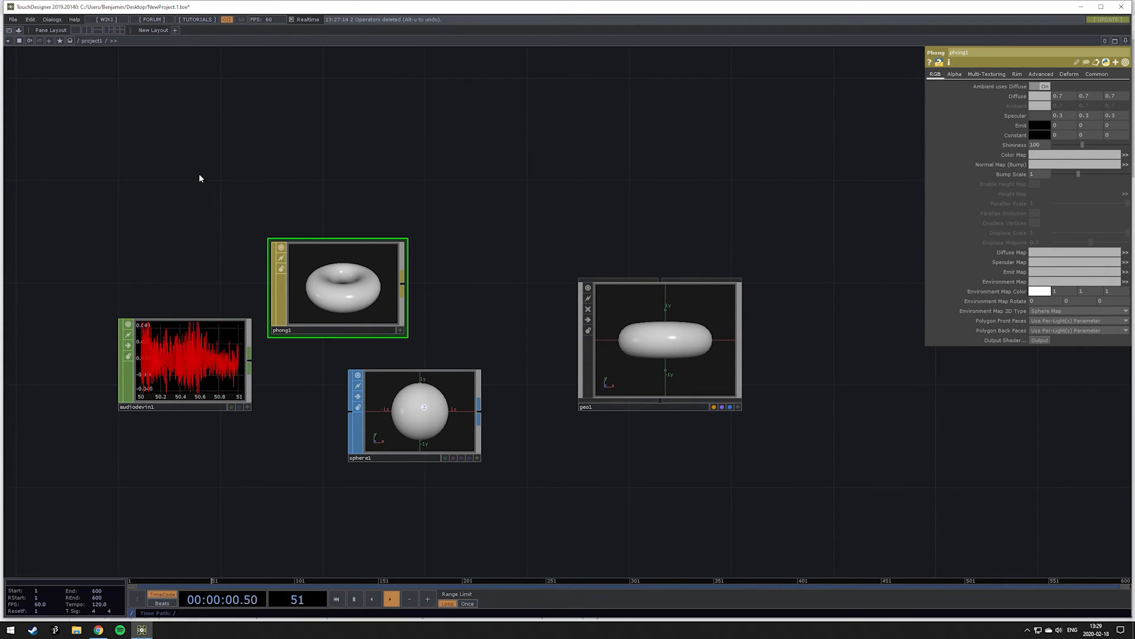
key("Tab")
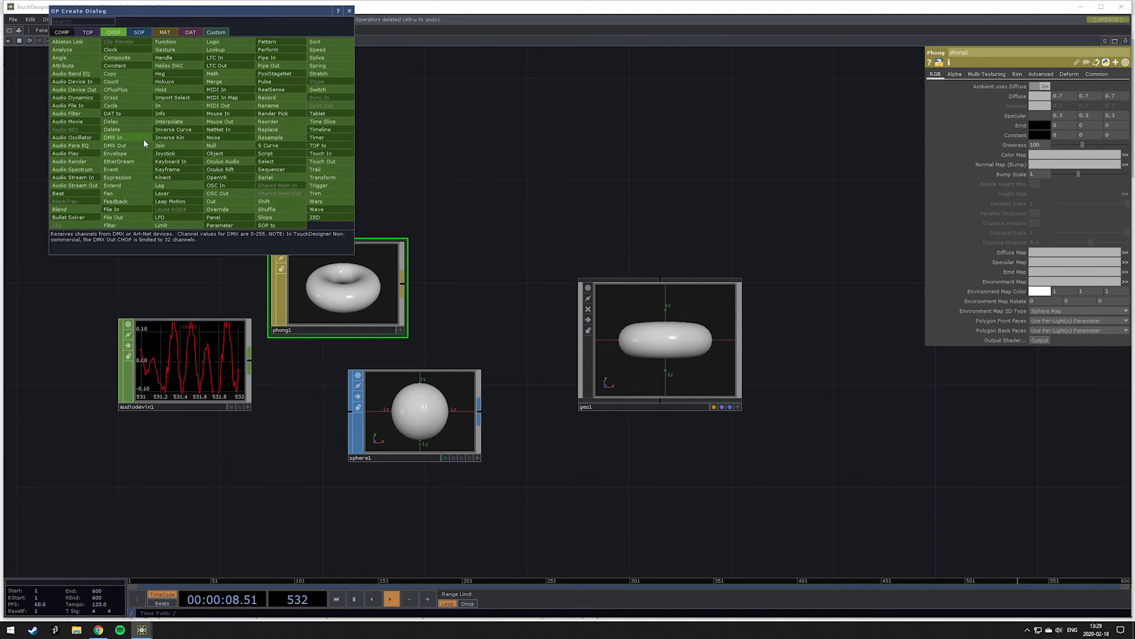
left_click(349, 12)
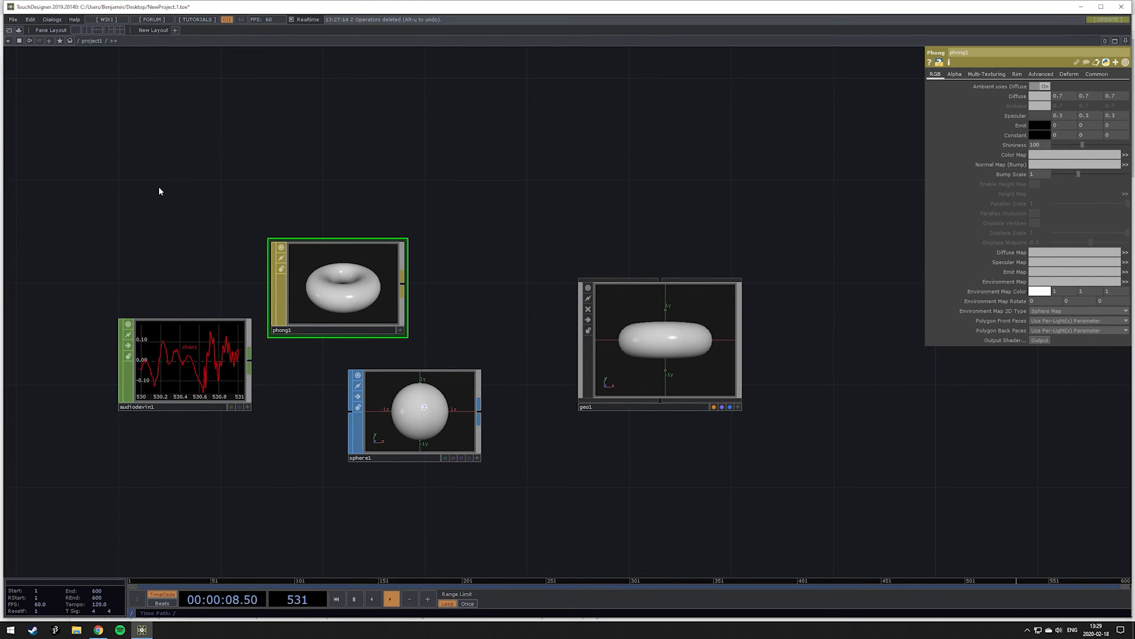
left_click_drag(159, 187, 193, 211)
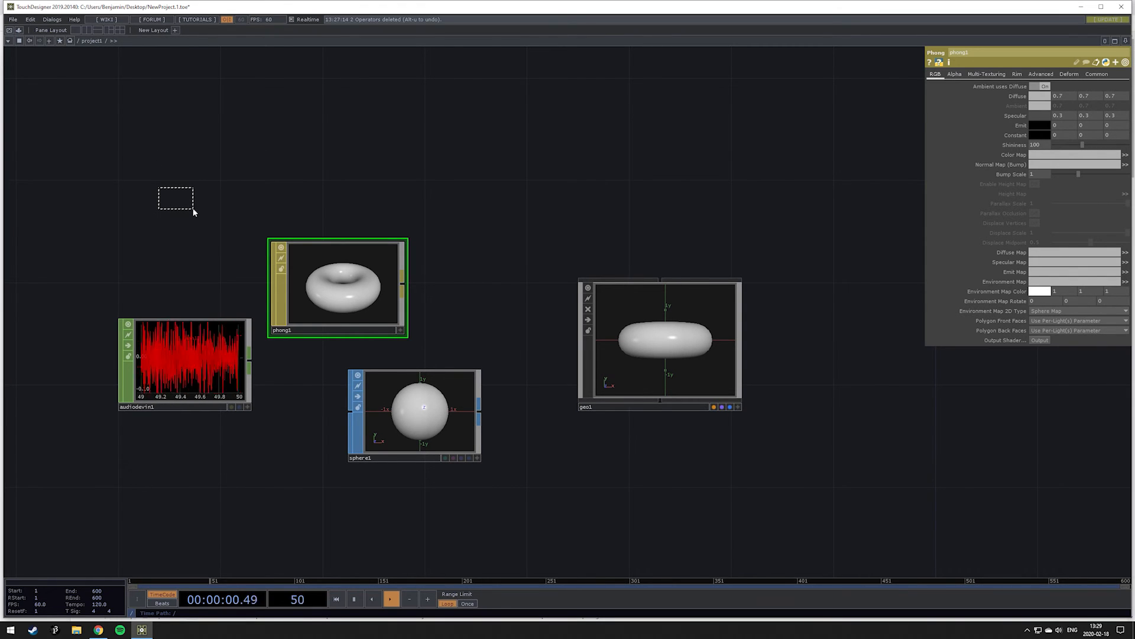
Open the Operator Snippets and bring up the example networks for the Blur TOP
left_click(75, 19)
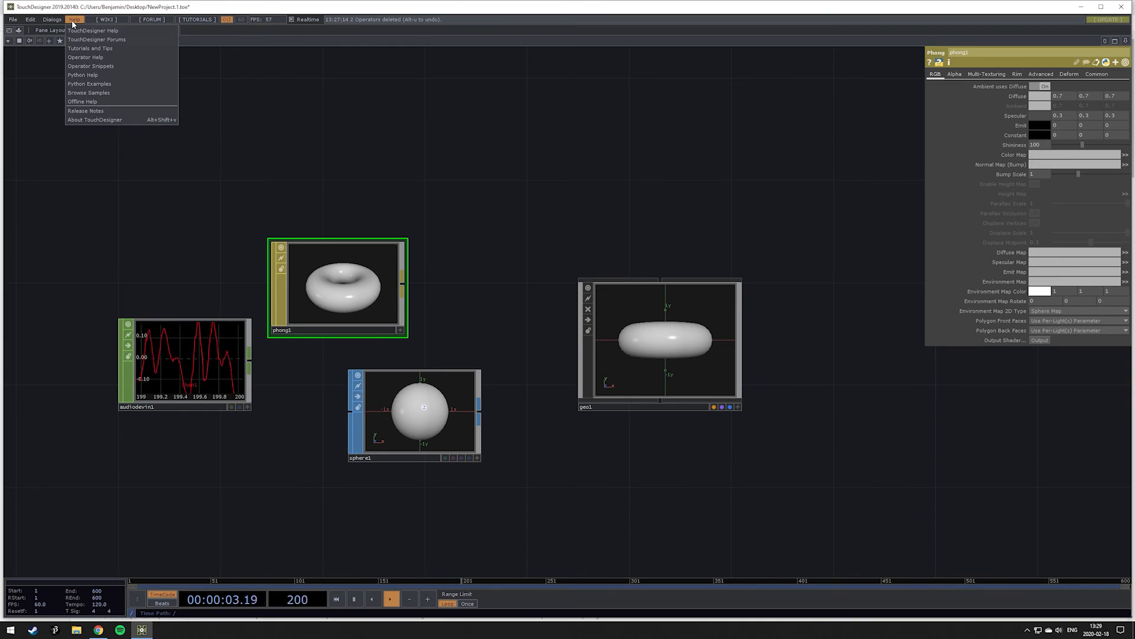
left_click(97, 66)
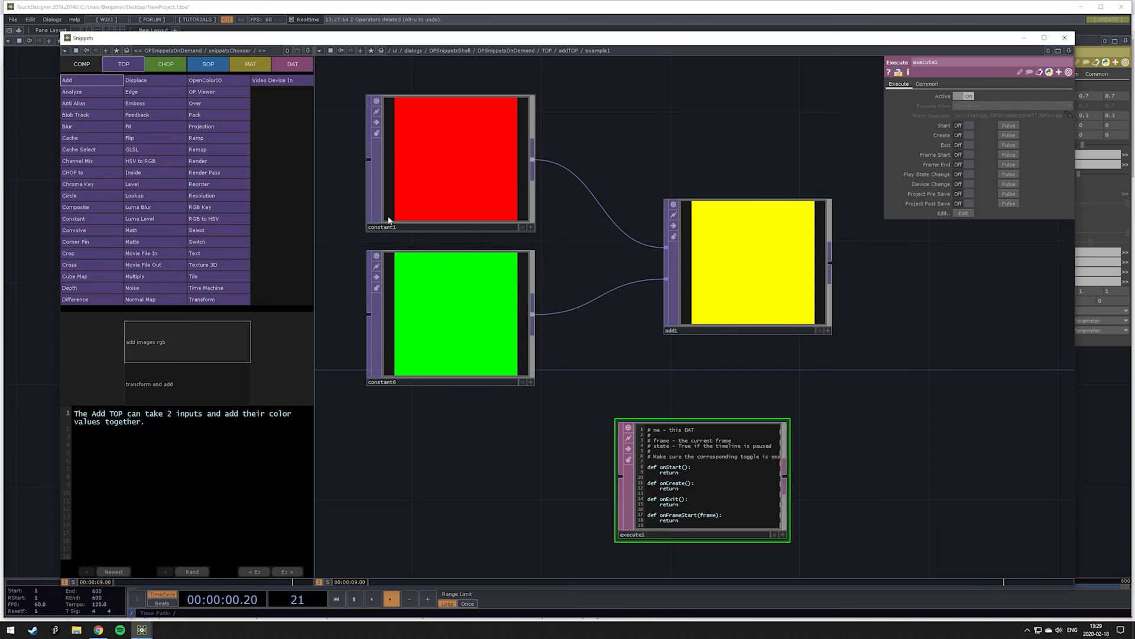
left_click(69, 127)
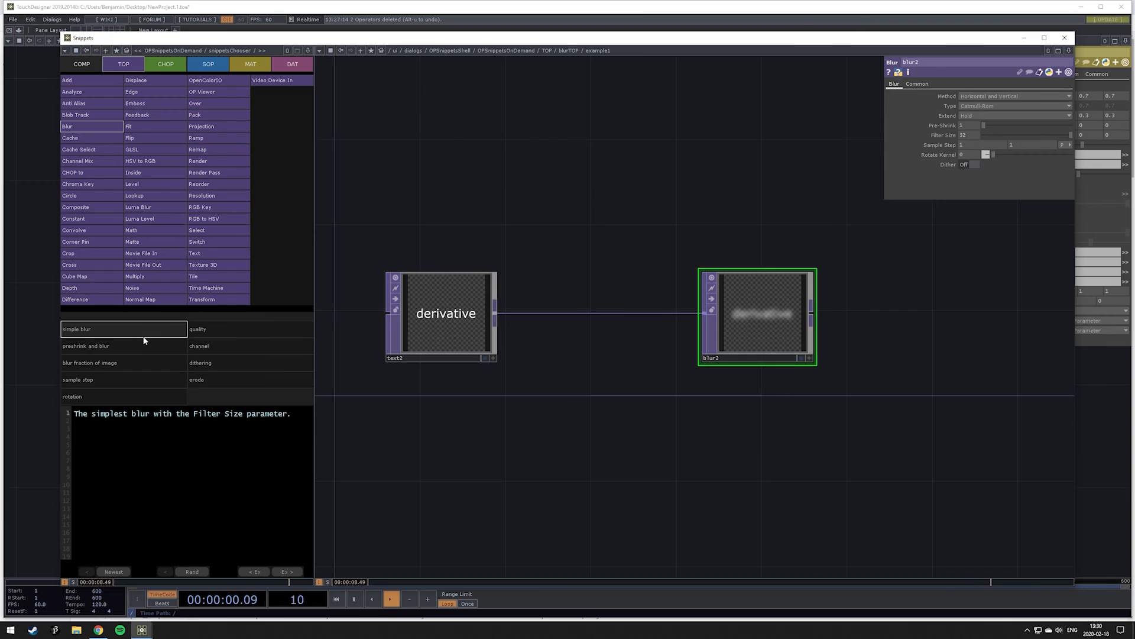
View the Blur TOP's "blur fraction of image" and "simple blur" examples, then close the Snippets window
left_click(143, 365)
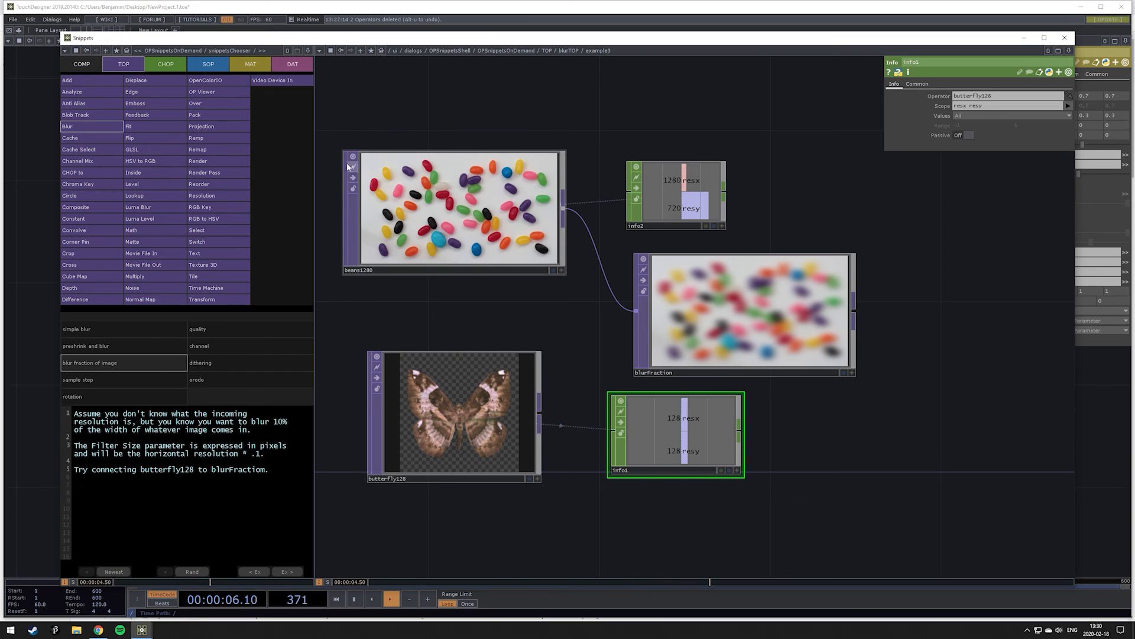
left_click(169, 329)
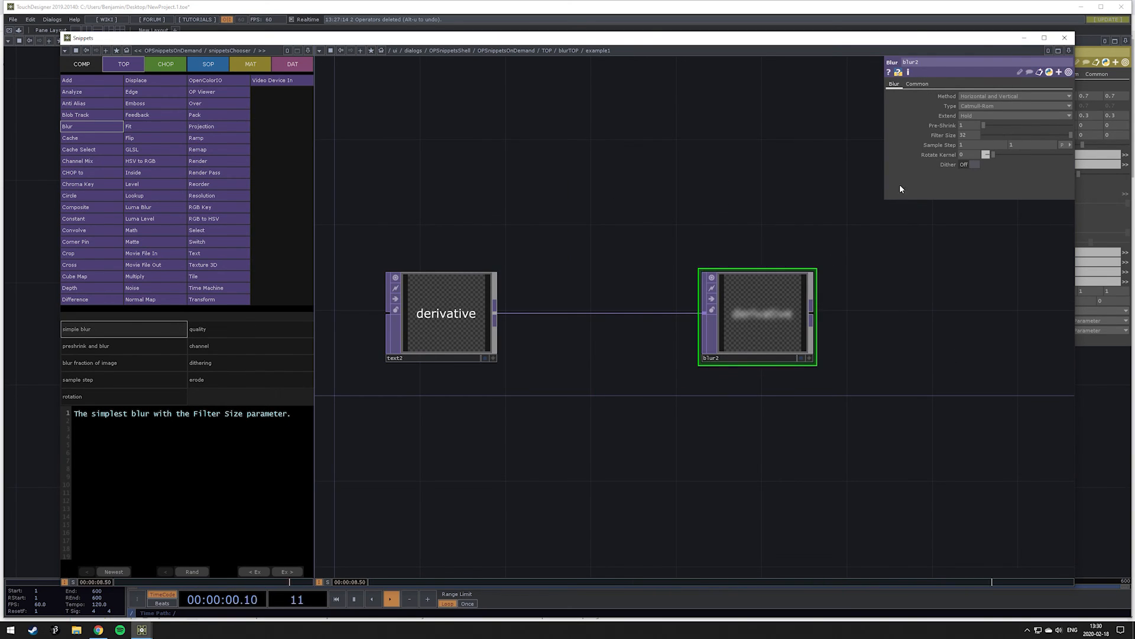
left_click(1064, 37)
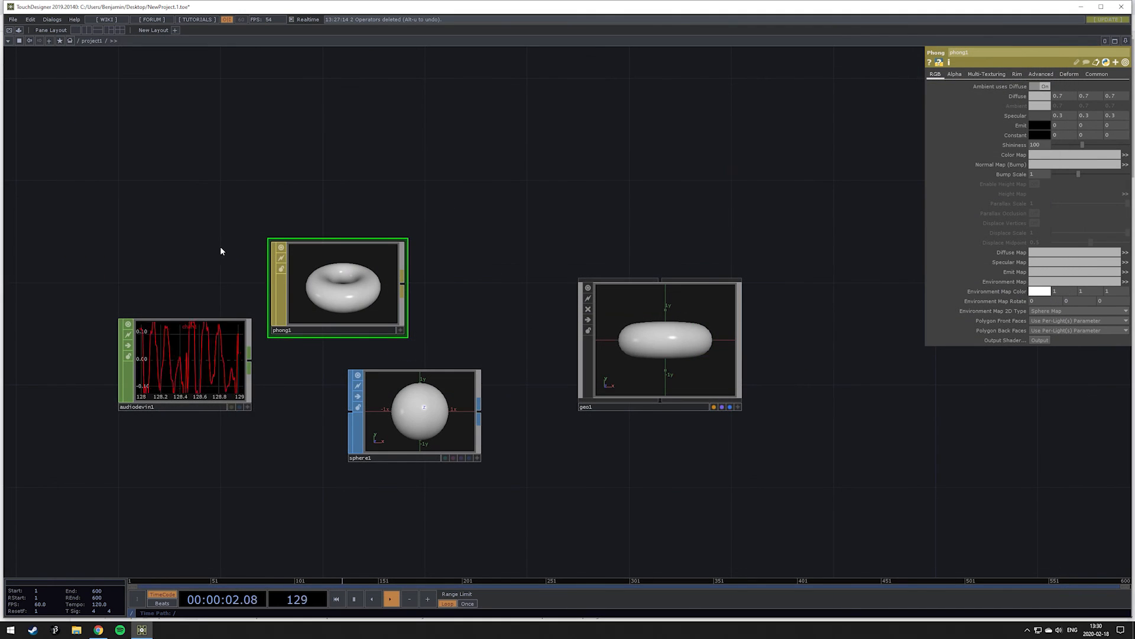